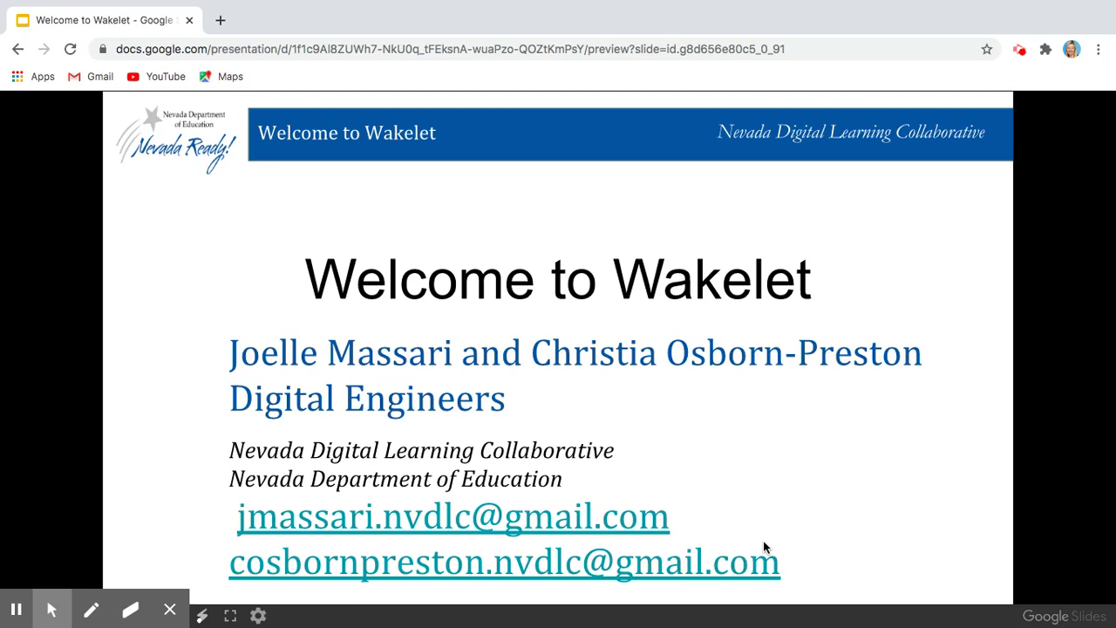
Step: Advance the Wakelet slideshow to the 'How do I get started?' slide
key("Right")
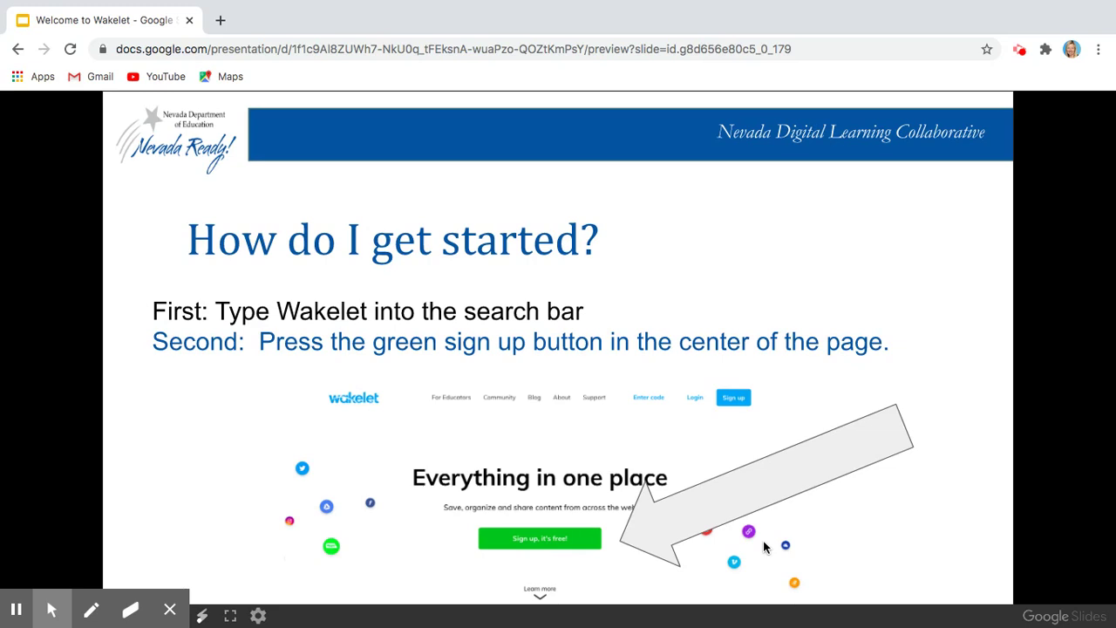
Step: Advance past the sign-in slide to the Wakelet new-collection editor screenshot
left_click(763, 540)
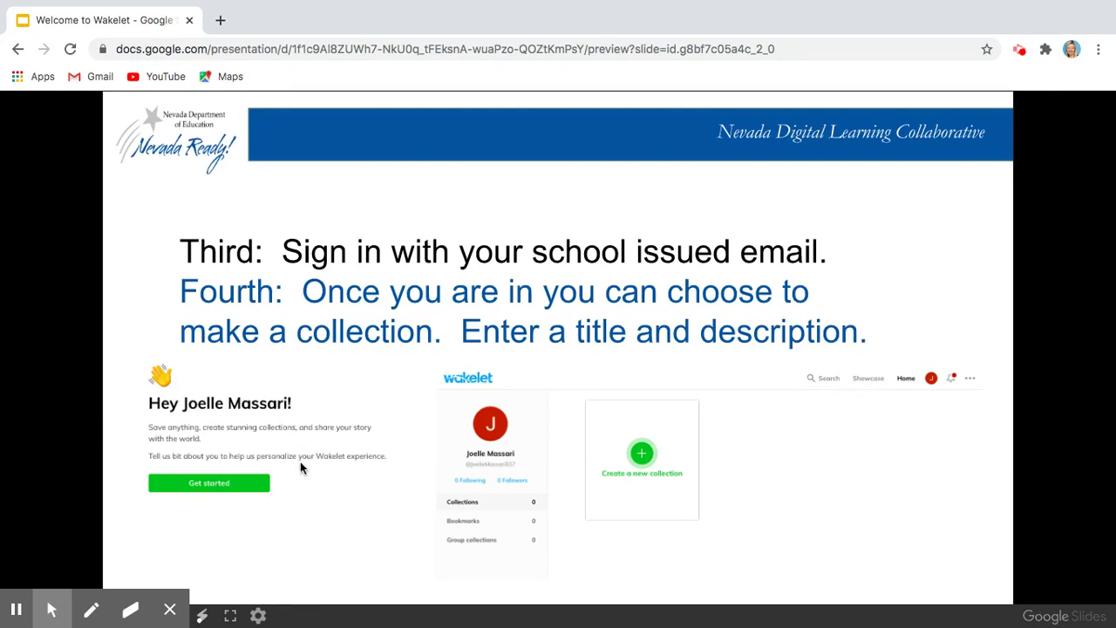
left_click(632, 473)
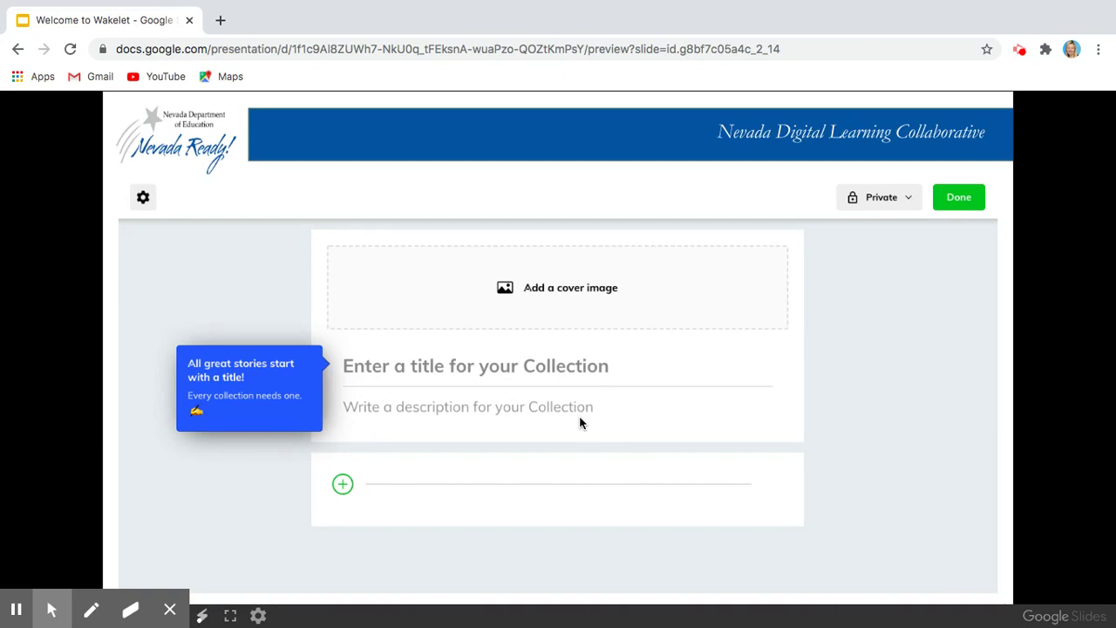
Step: Advance to the 'Fifth: Insert media (pdf, video, image, text)' slide
left_click(516, 425)
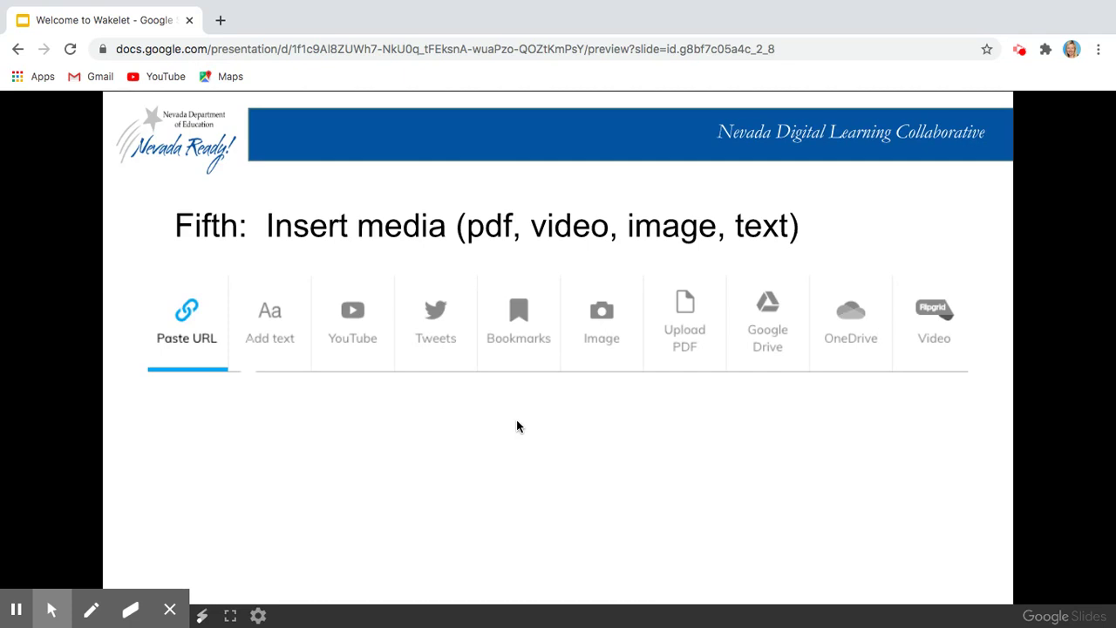
left_click(383, 457)
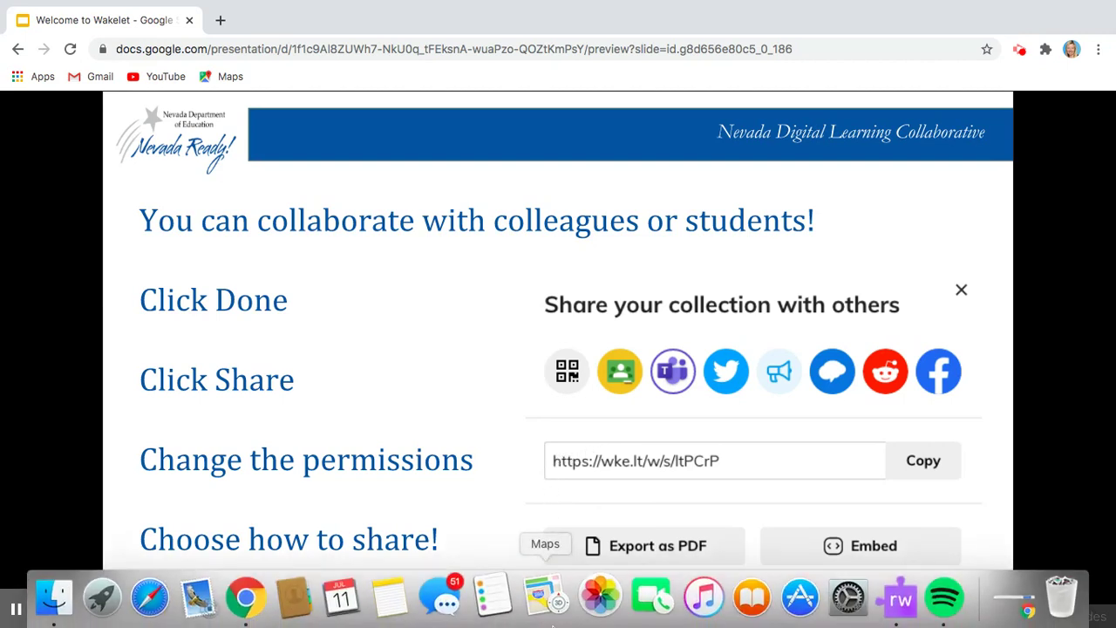
left_click(634, 539)
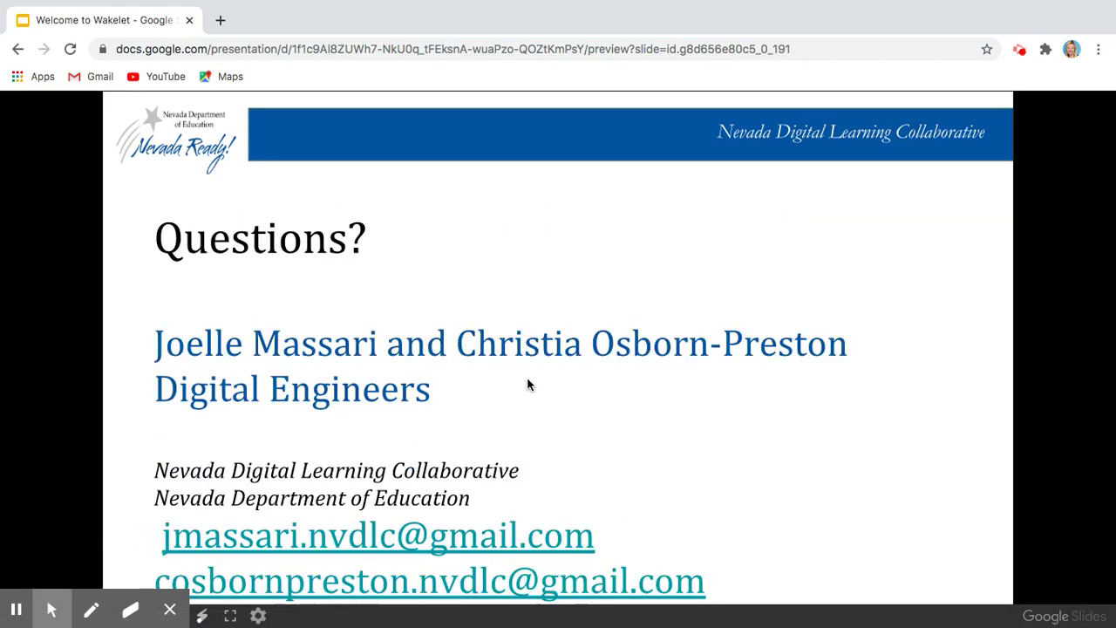
key("Left")
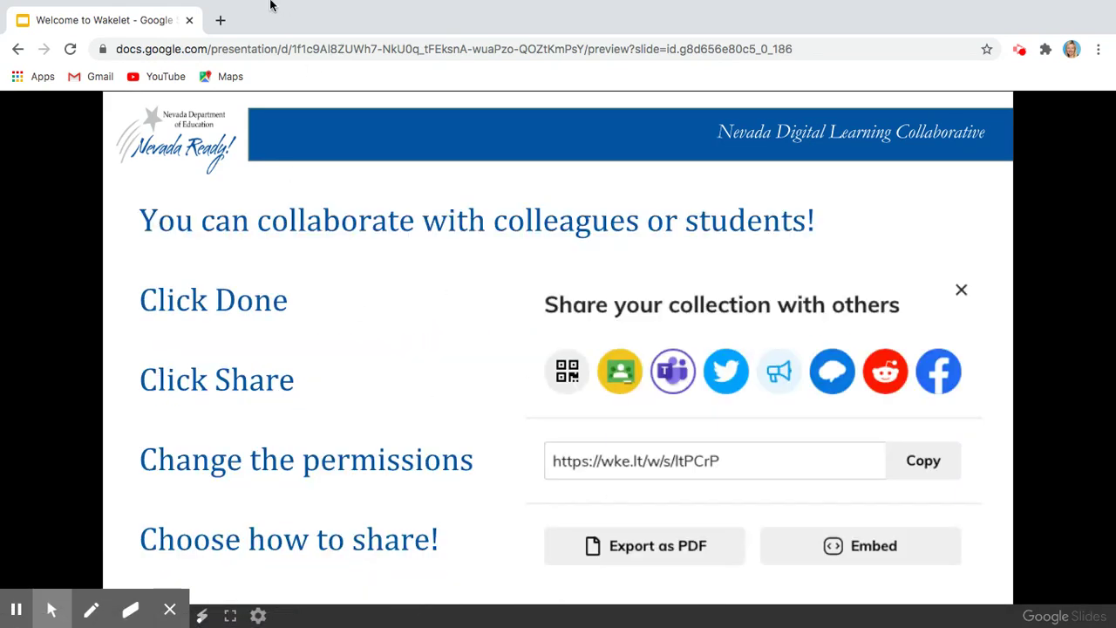
mouse_move(270, 5)
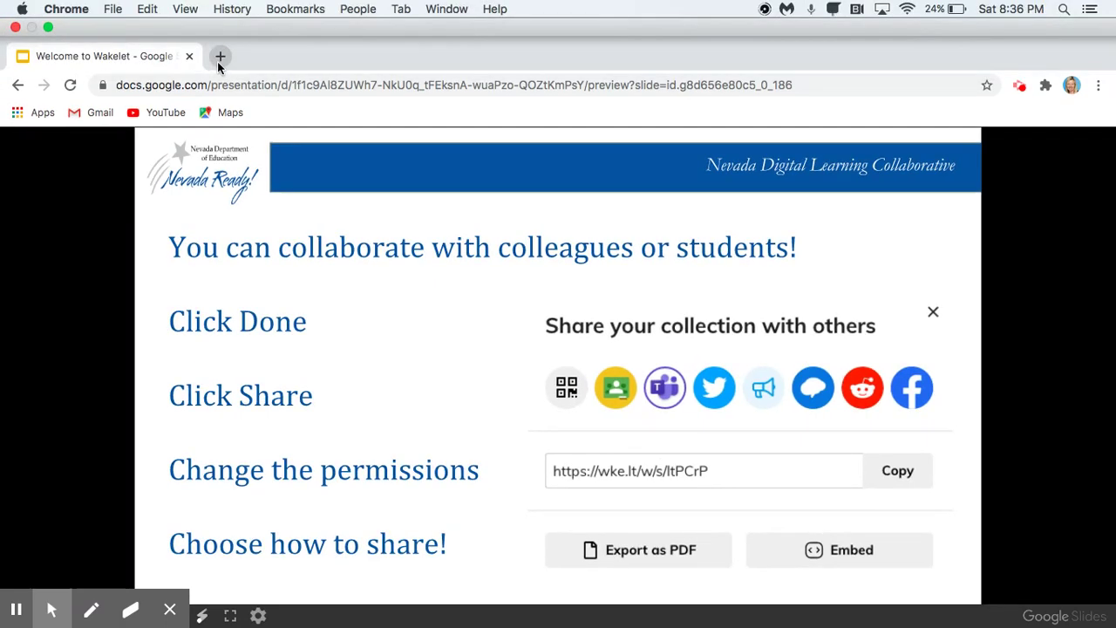
Step: Search Google for 'waklet' in a new tab and open wakelet.com
left_click(220, 55)
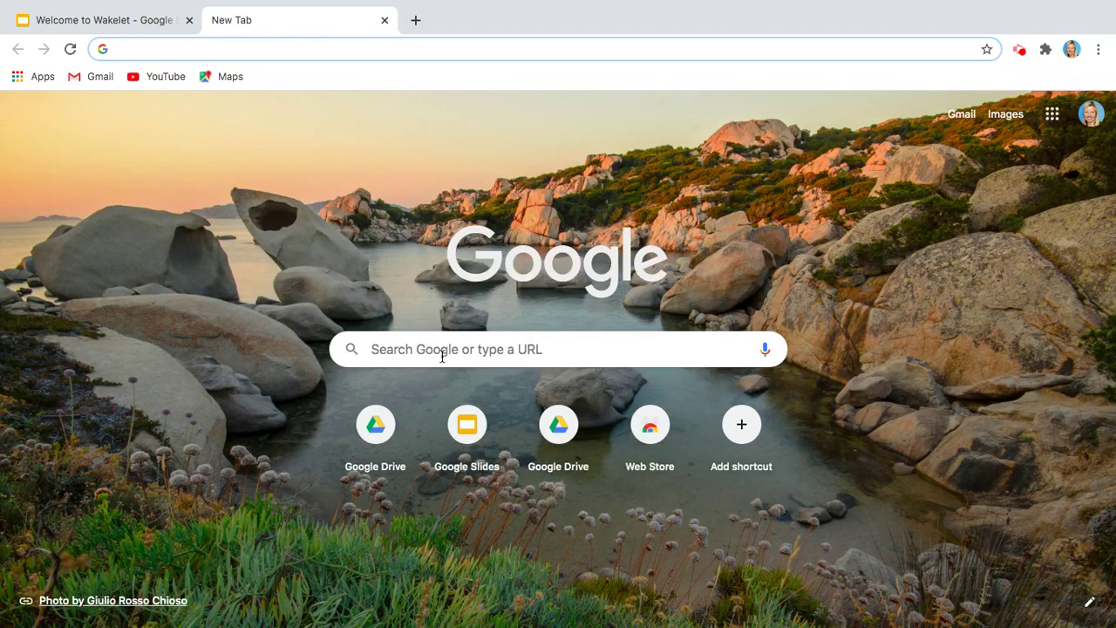
left_click(442, 347)
type("waklet")
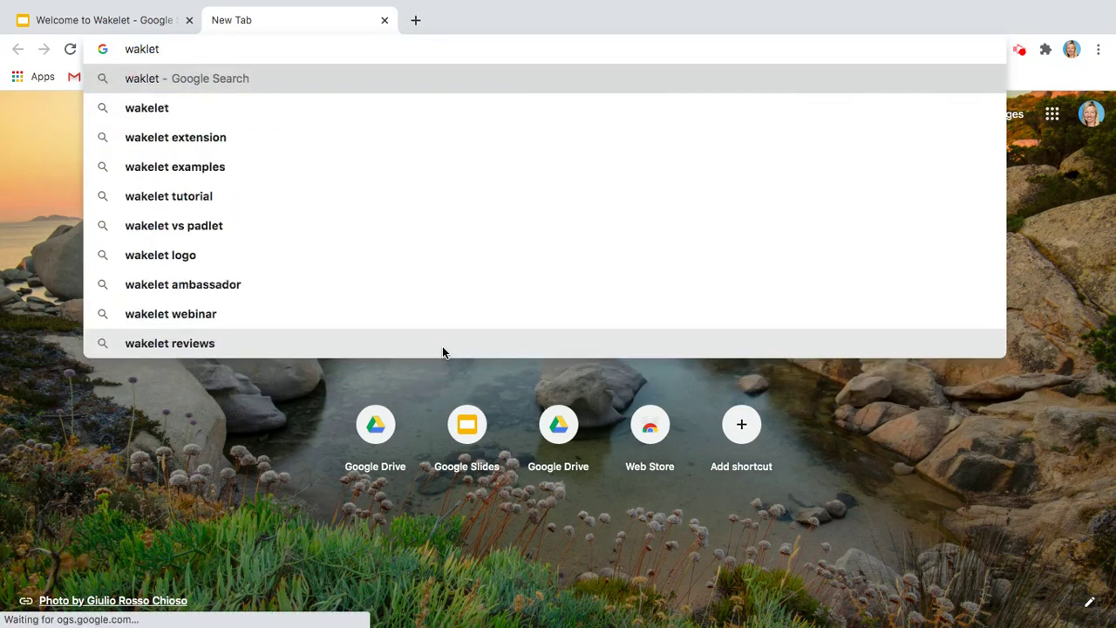
key("Return")
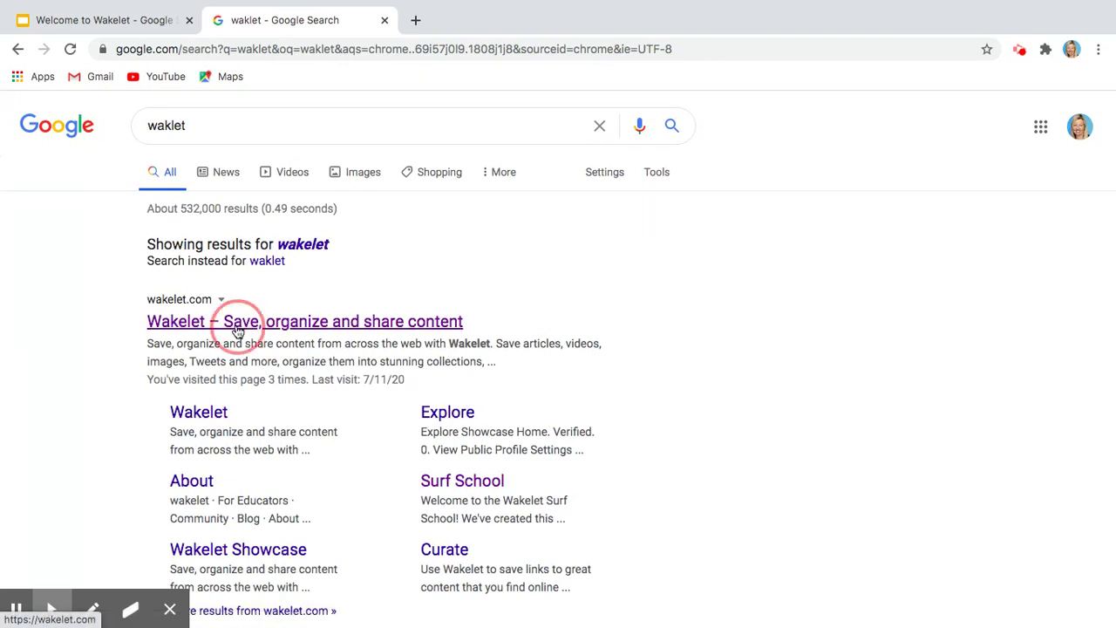
left_click(237, 324)
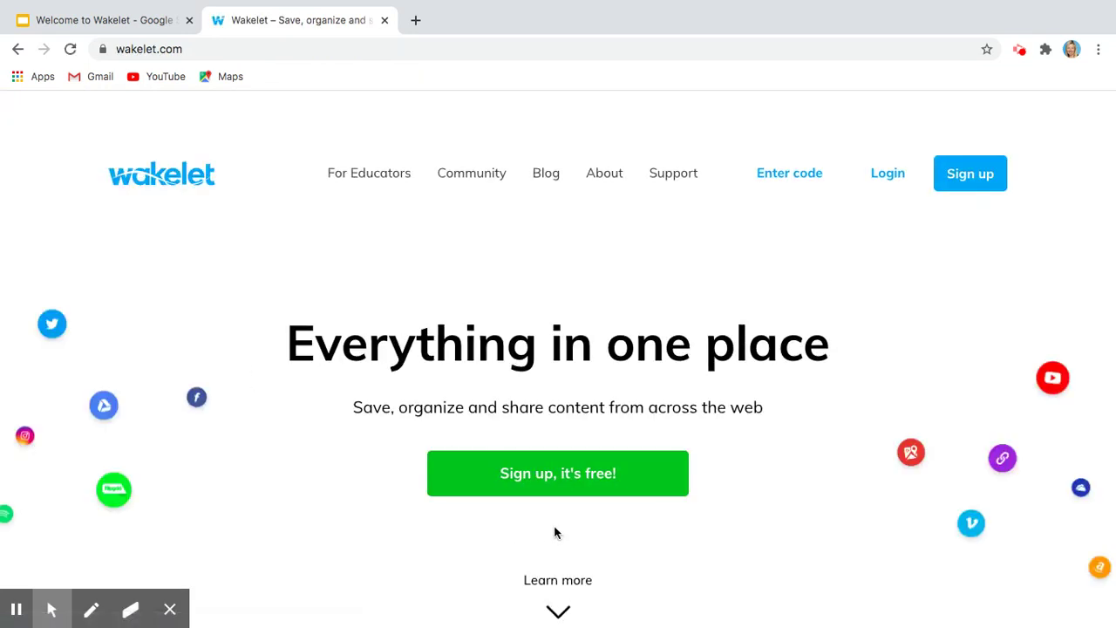
Step: Sign up for Wakelet with the first Google account and dismiss the Remote Learning popup
left_click(575, 477)
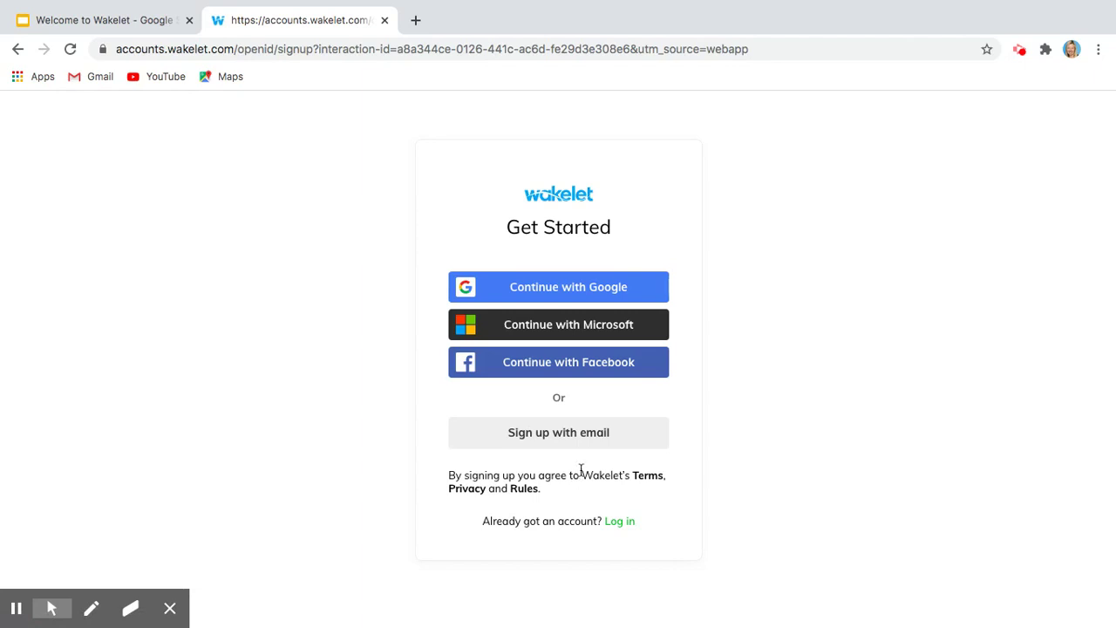
left_click(558, 293)
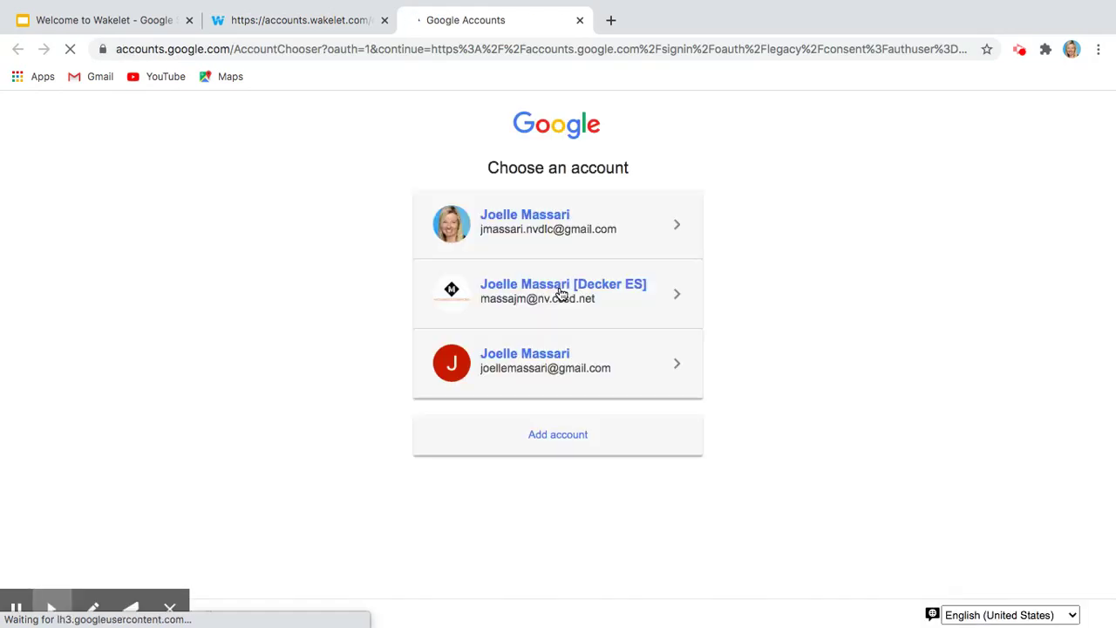
left_click(534, 219)
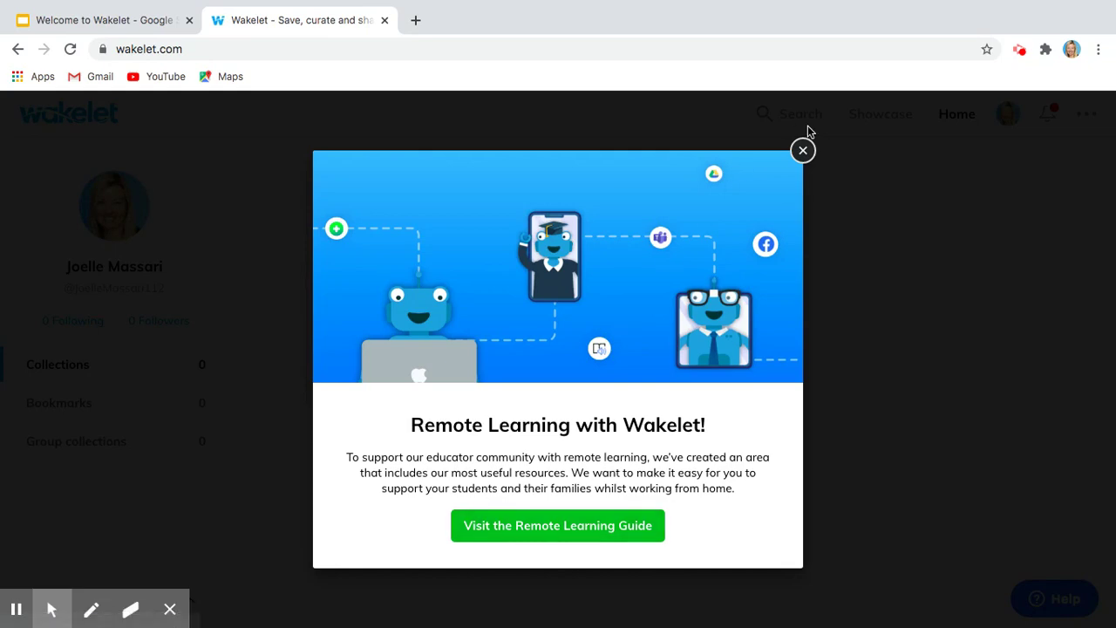
left_click(804, 152)
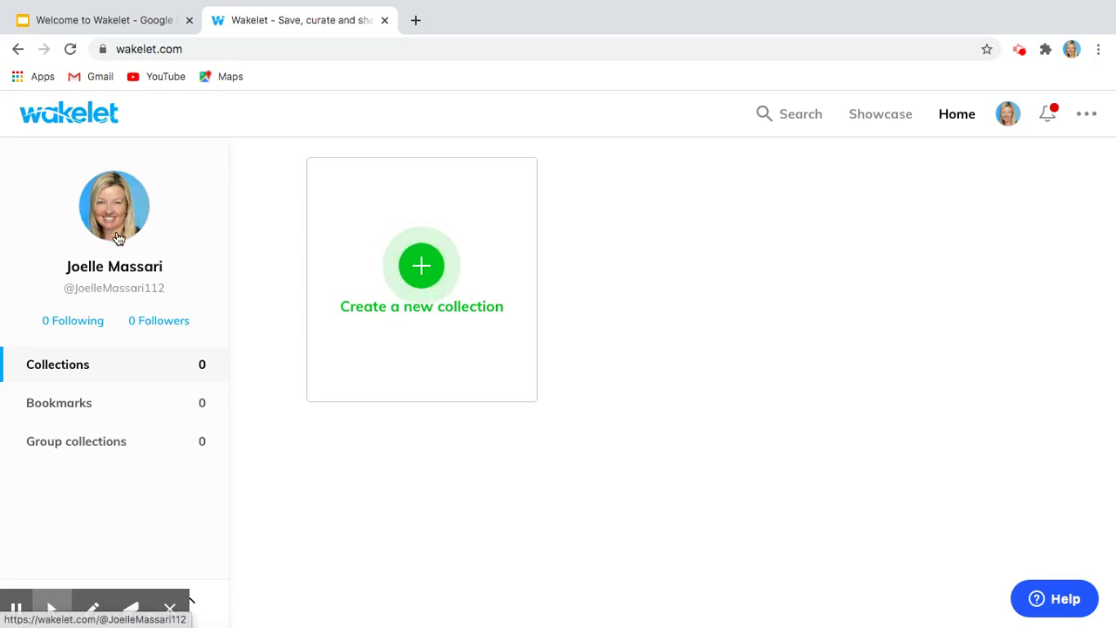
Step: Create a new collection using a mountain photo from the stock library as its cover
left_click(421, 265)
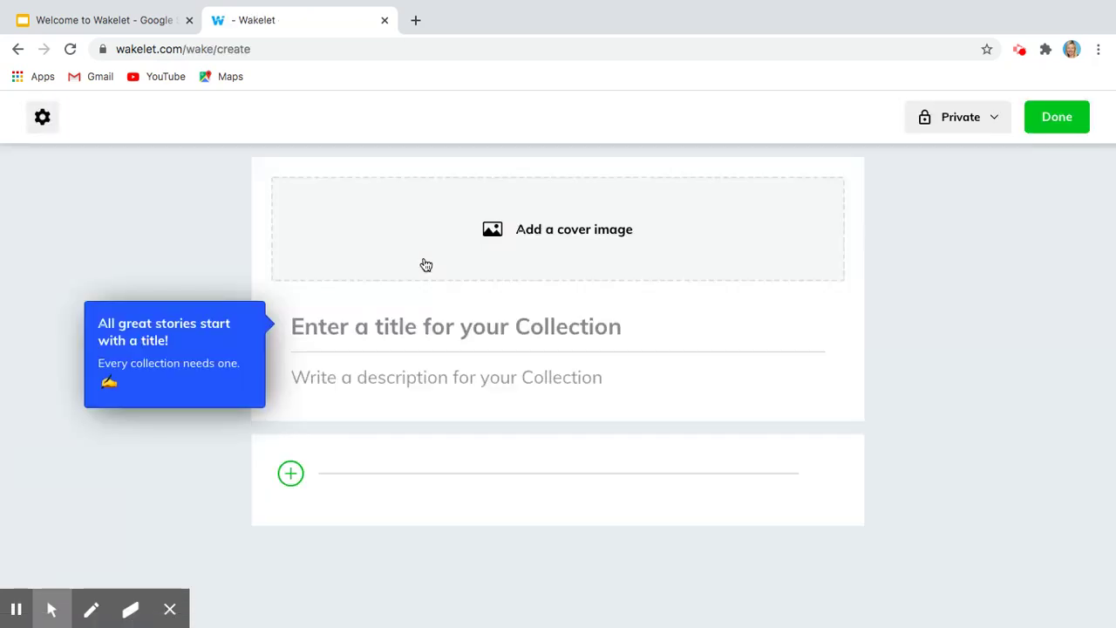
left_click(520, 228)
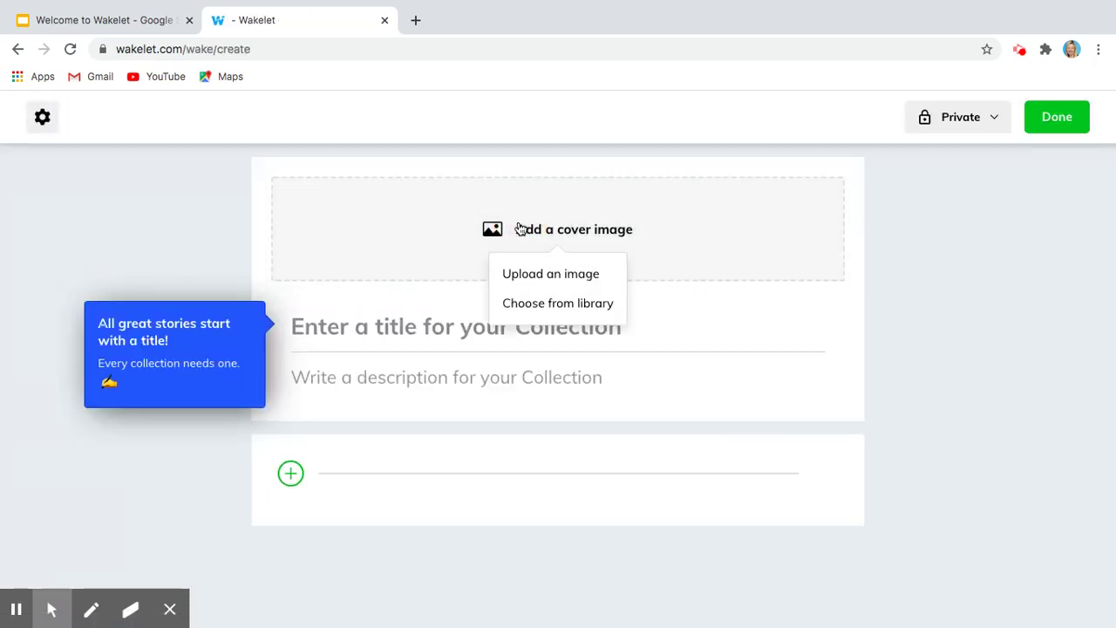
left_click(542, 304)
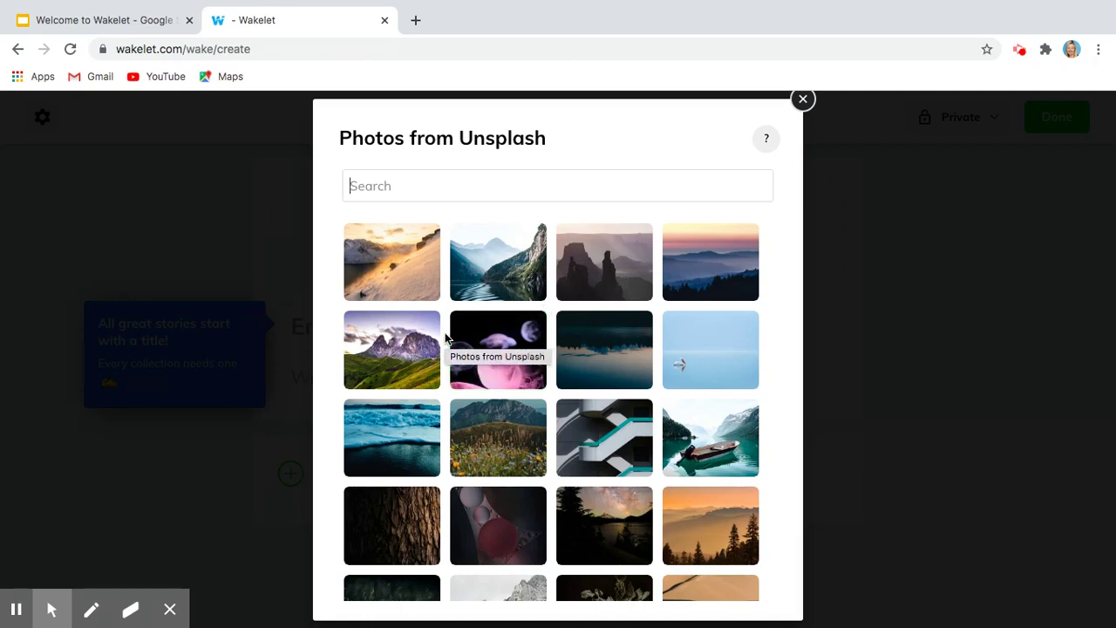
left_click(407, 348)
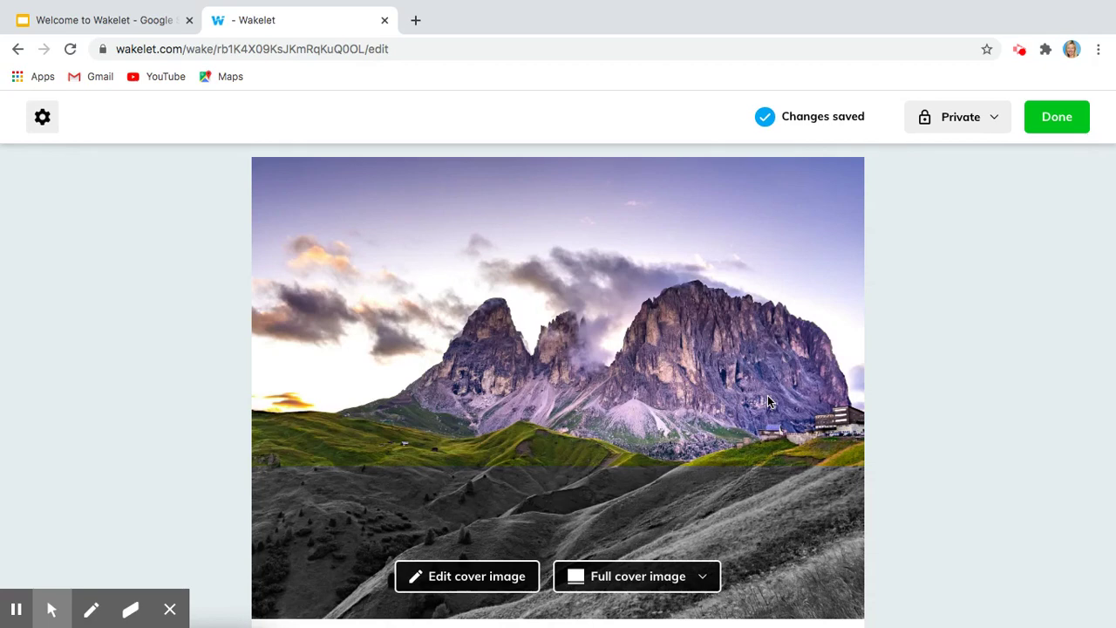
Step: Title the collection 'Lesson Planning for Grade Level' and describe it as 'Resources to use as we teach remotely.'
scroll(767, 401, "down", 3)
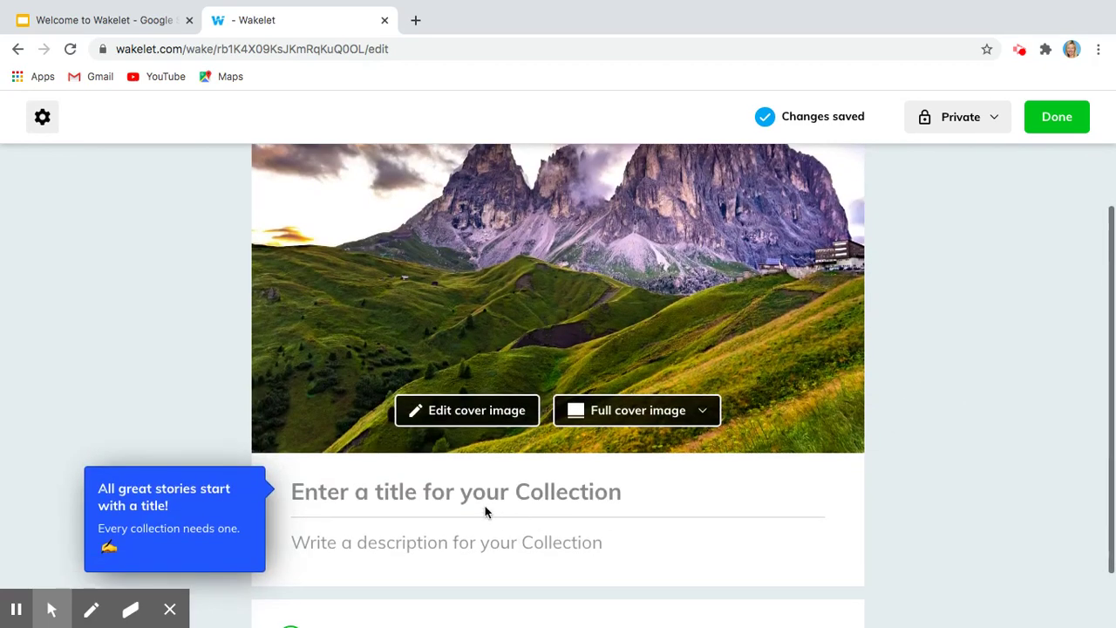
left_click(485, 489)
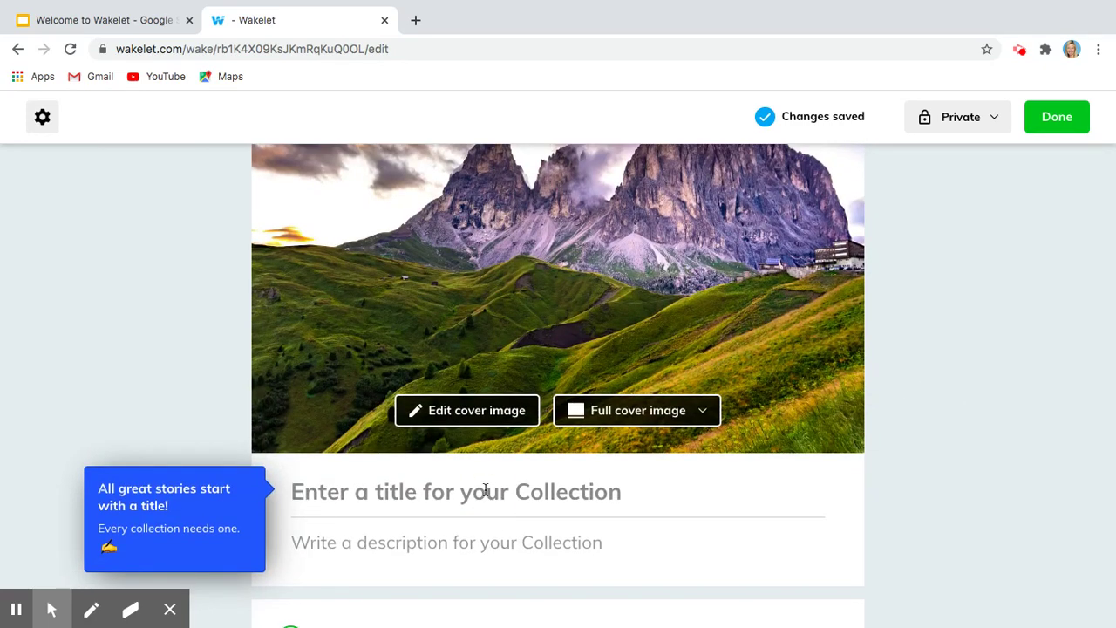
type("Lesson Plann")
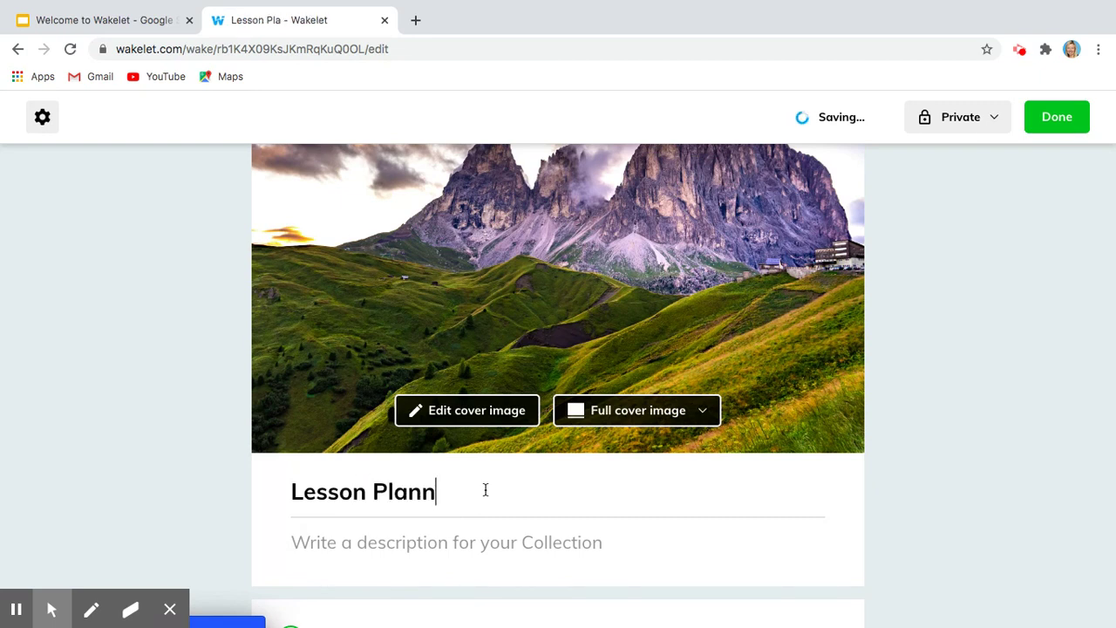
type("ing for ")
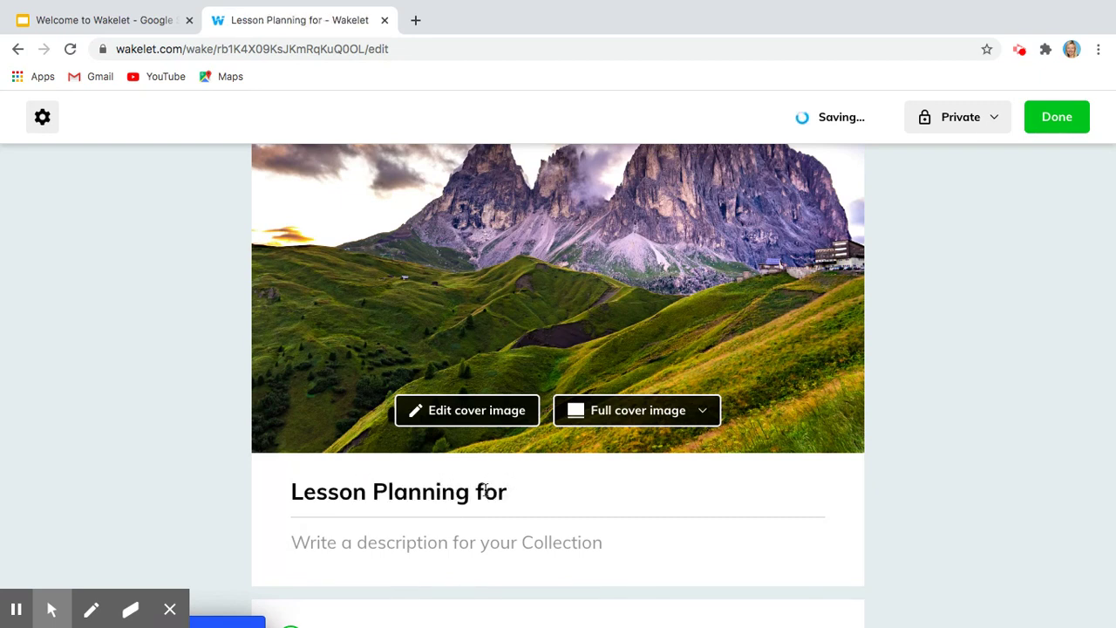
type("Grade Level")
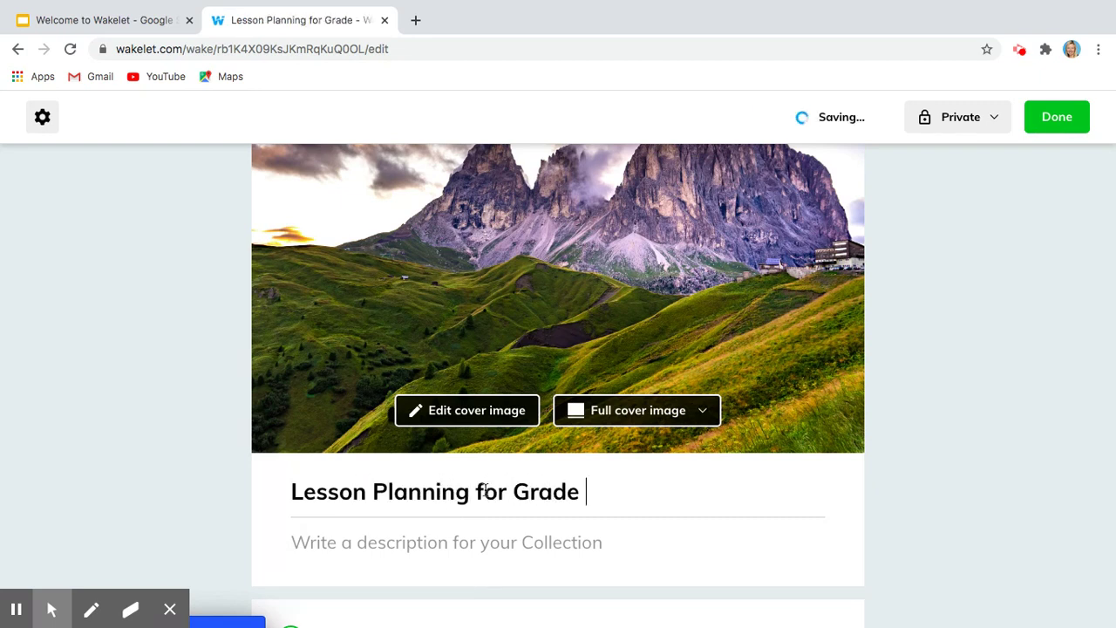
left_click(458, 555)
type("her")
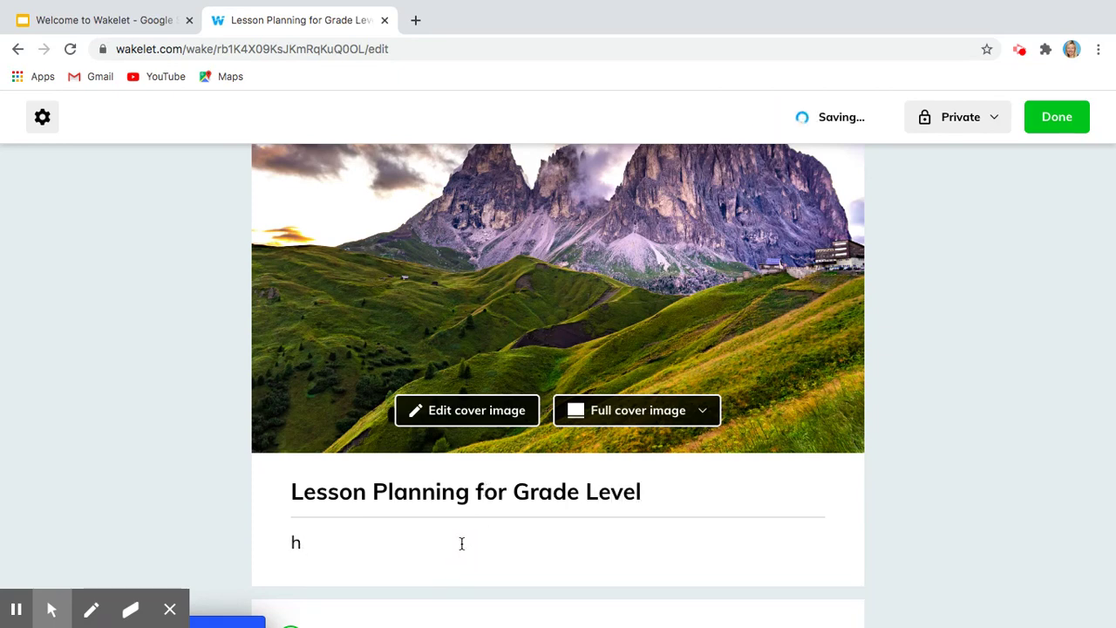
key("BackSpace")
type("Resources to us")
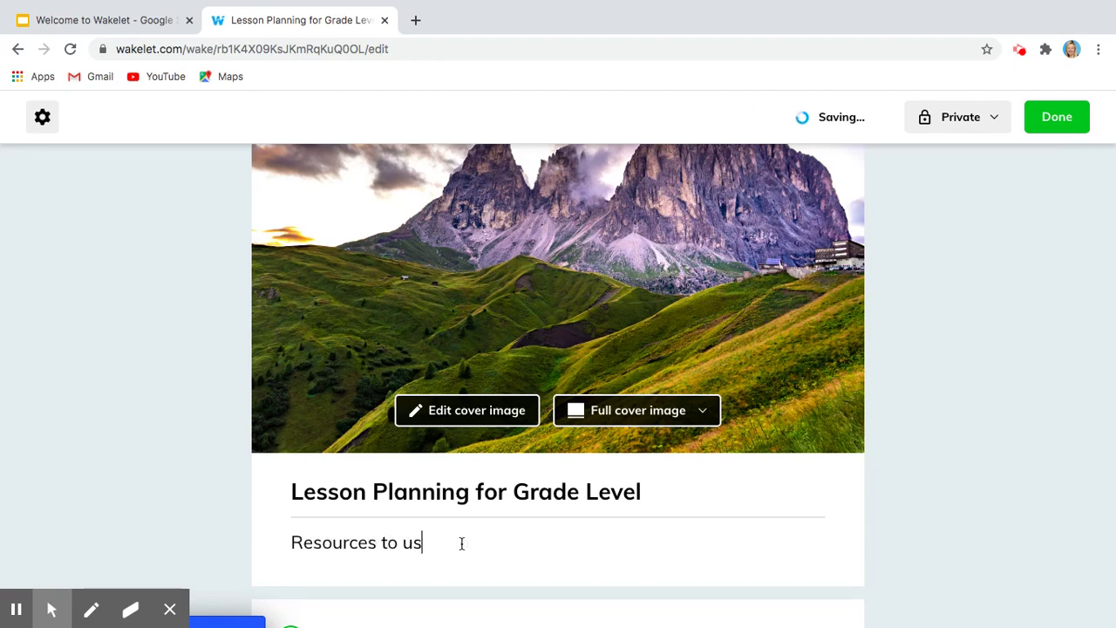
type("e as we teach")
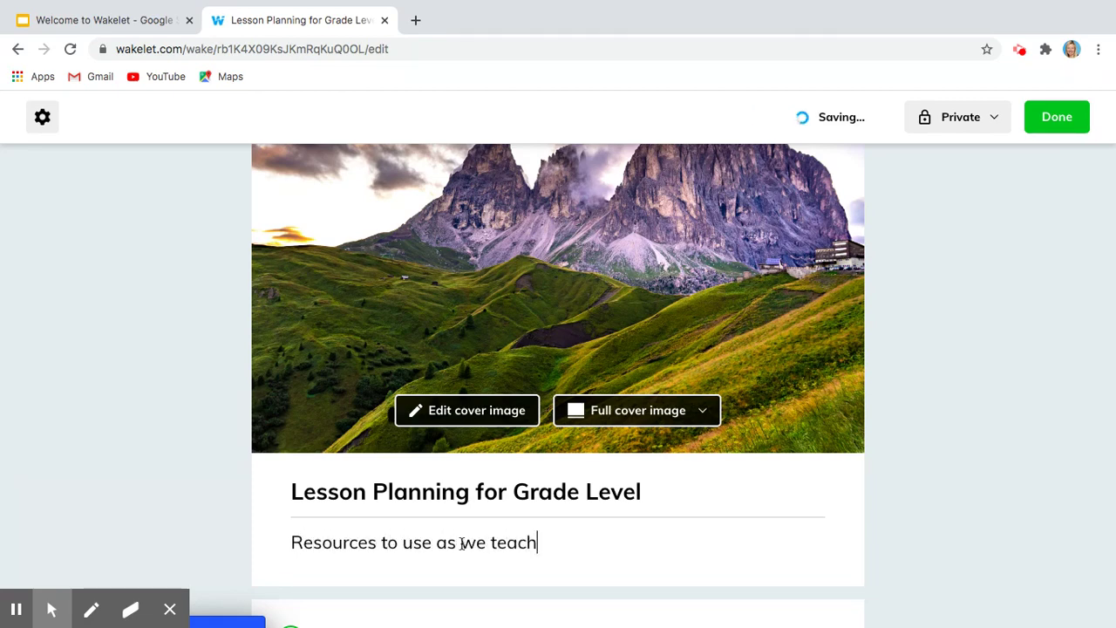
type(" remotely.")
Step: Search the web for BetterLesson in a new tab, then return to the collection
scroll(462, 536, "down", 2)
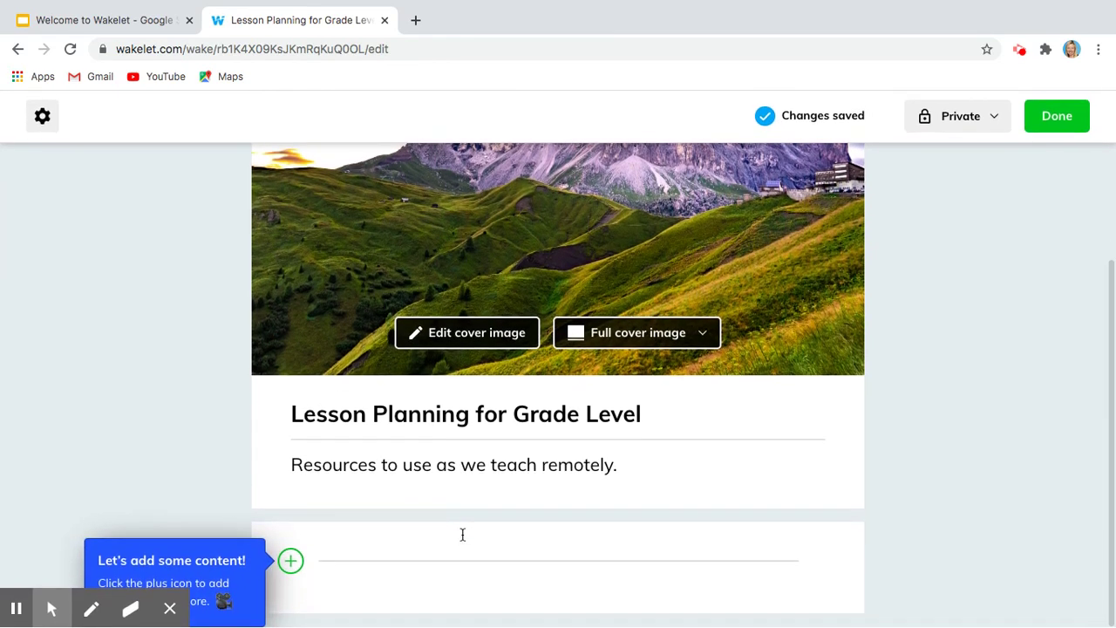
left_click(291, 562)
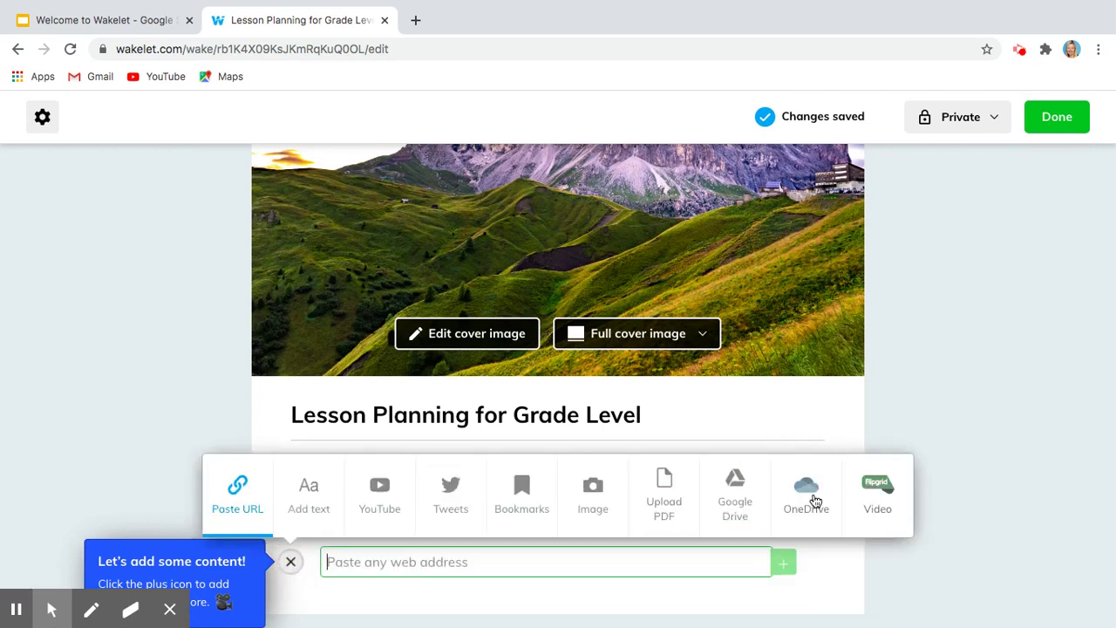
left_click(416, 21)
type("bett")
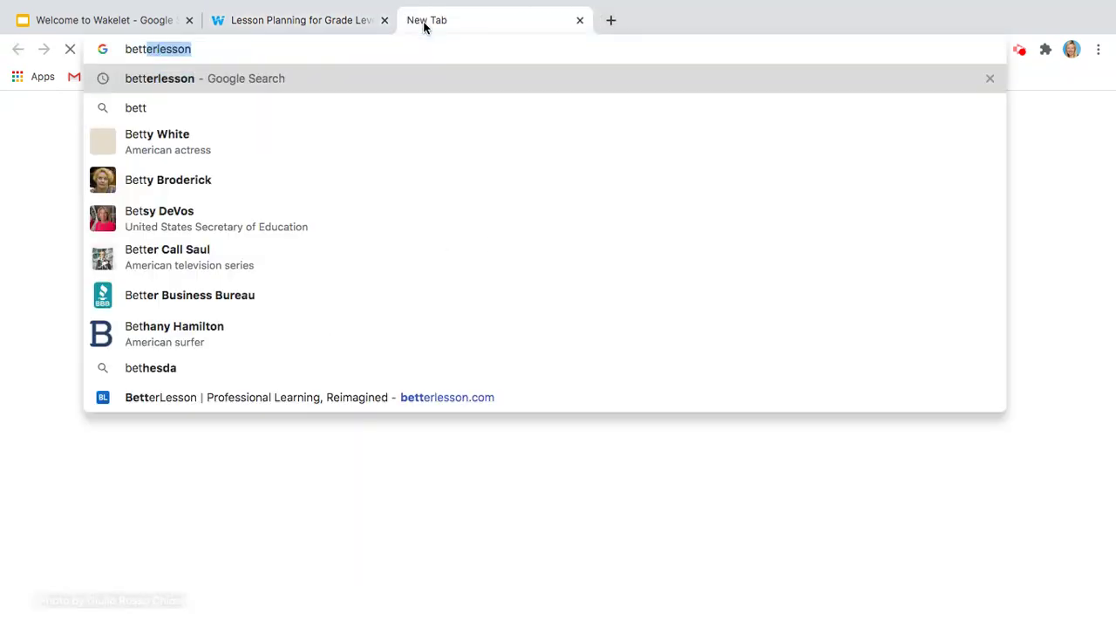
key("Return")
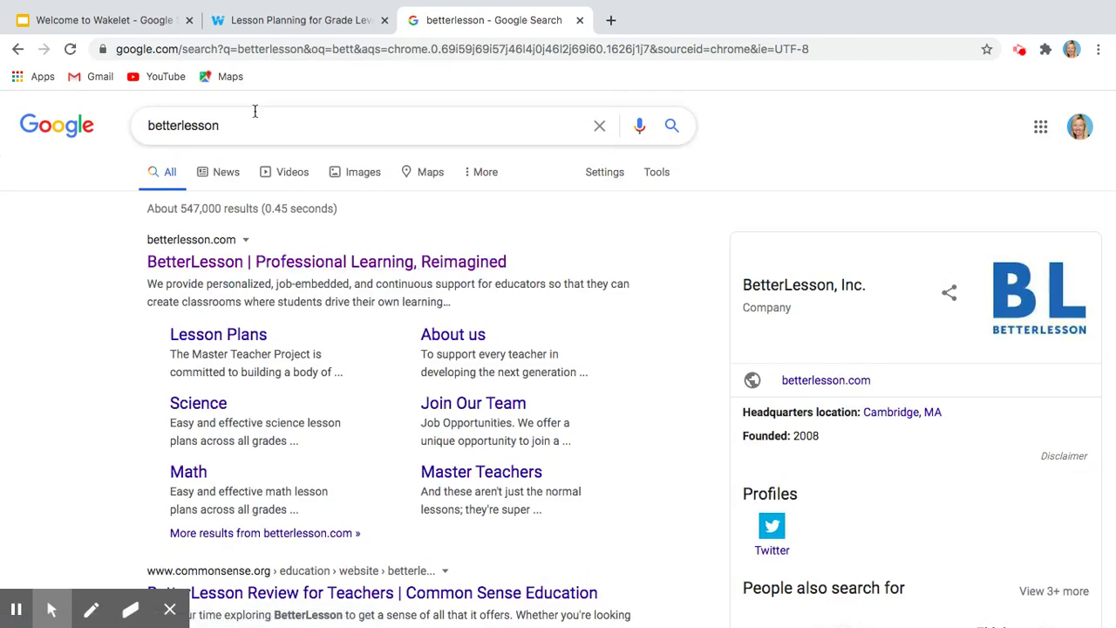
left_click(304, 23)
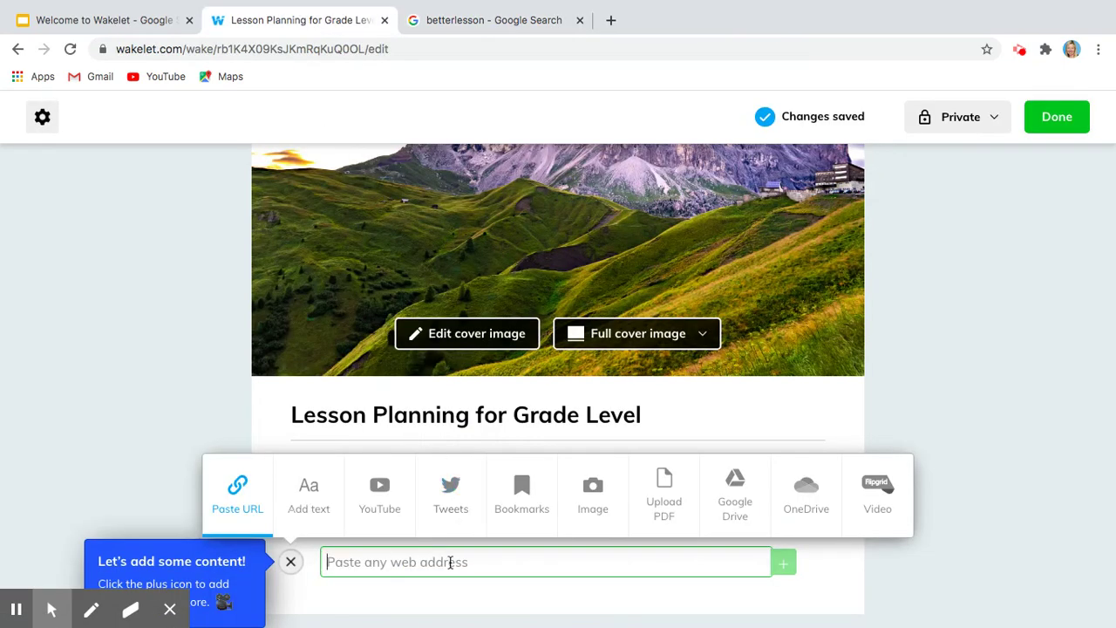
Step: Add betterlesson.com as a link item and dismiss the finishing tip
type("betterlesso")
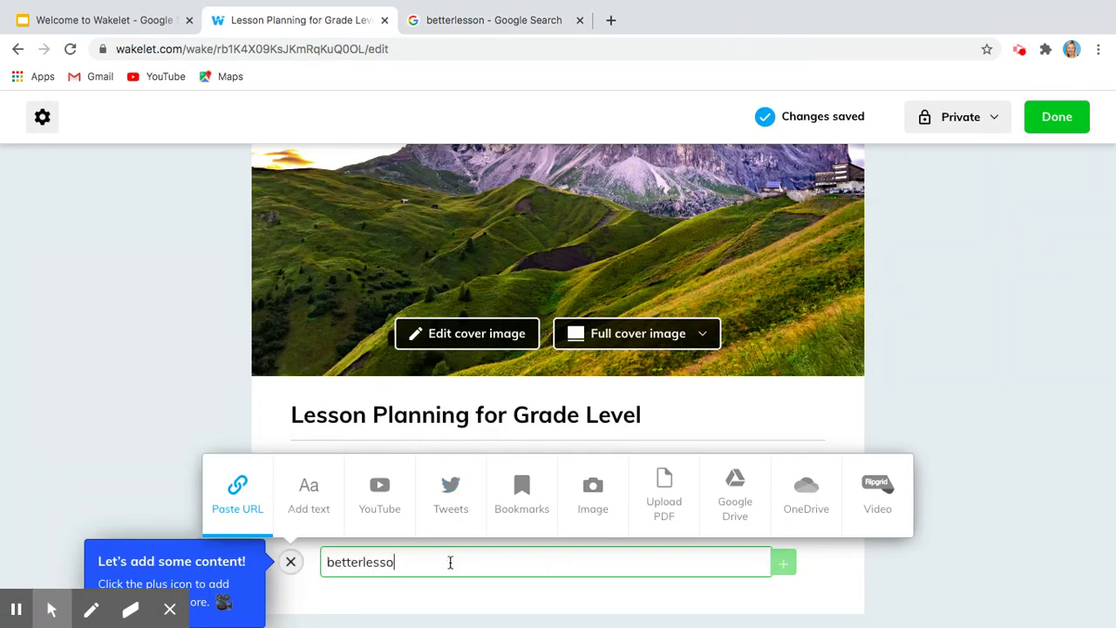
type("n.com")
key("Return")
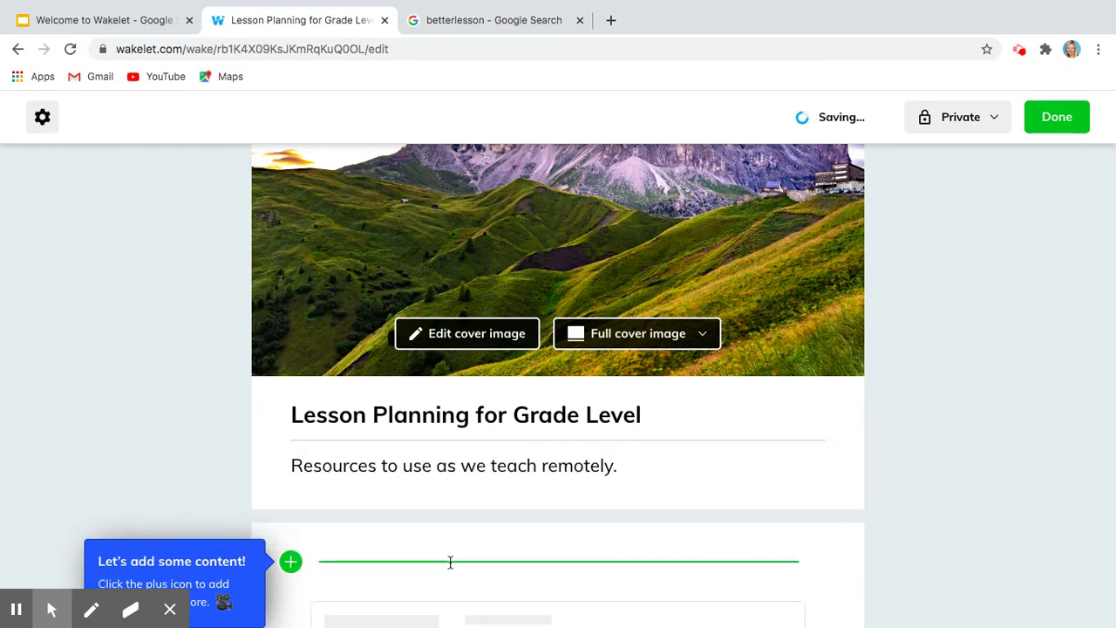
scroll(744, 571, "down", 3)
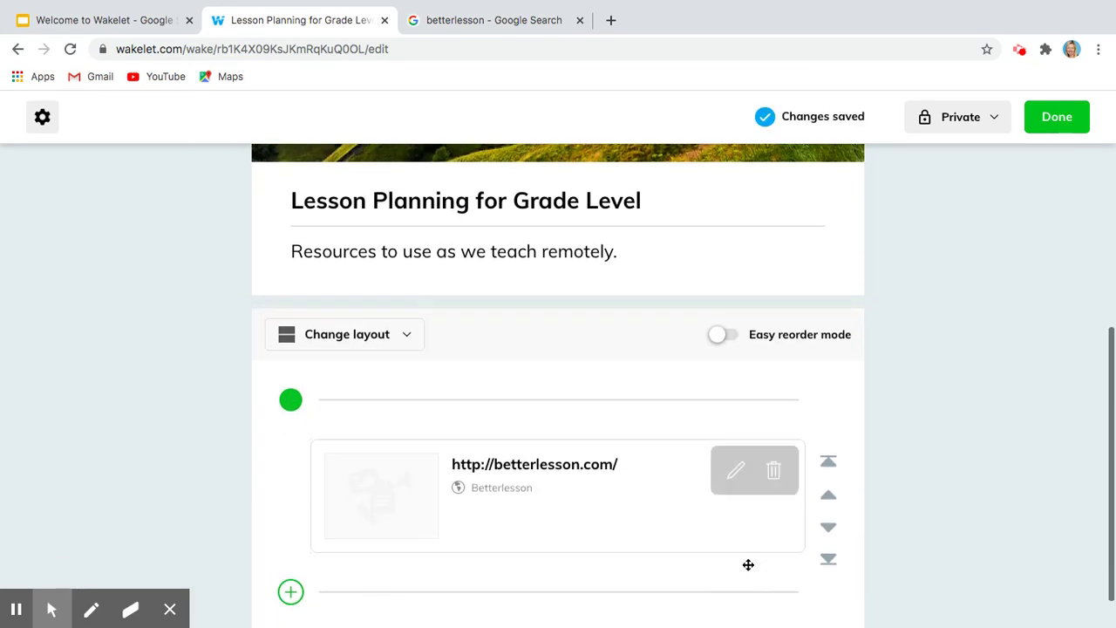
scroll(424, 386, "up", 2)
scroll(424, 383, "up", 3)
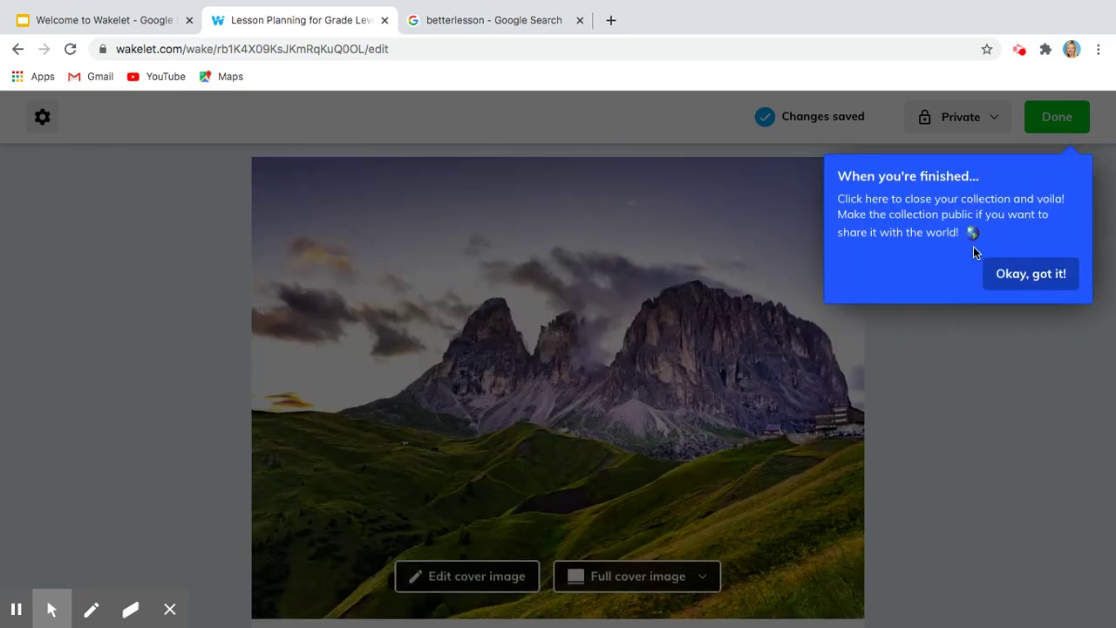
left_click(1023, 278)
scroll(1013, 366, "down", 5)
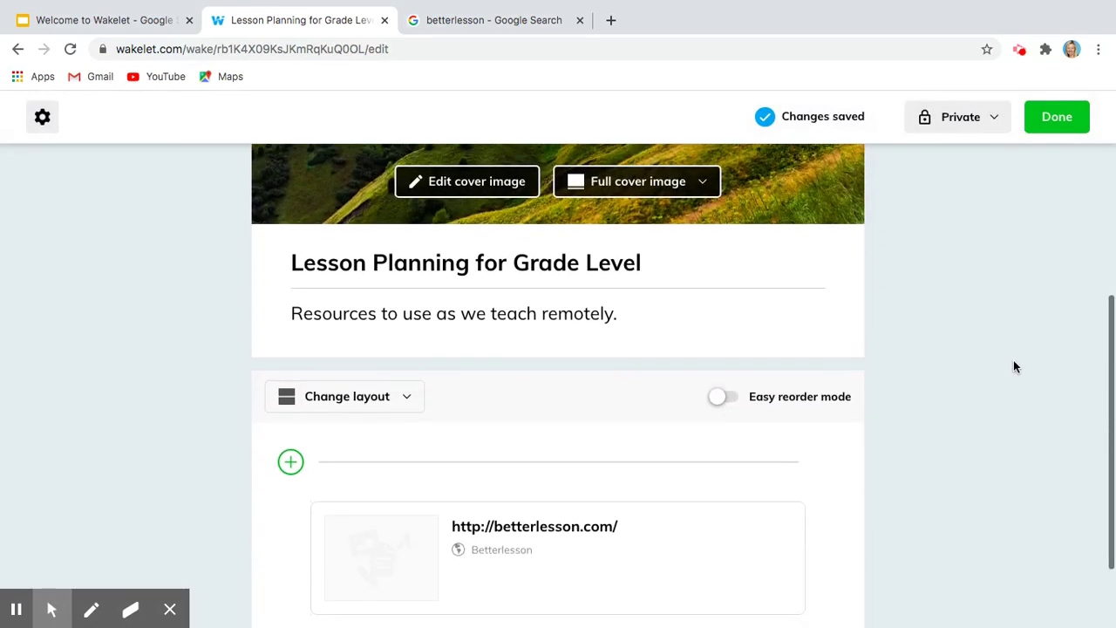
Step: Bring up the add-content options, dismiss the encouragement tip, and close them without adding anything
mouse_move(585, 511)
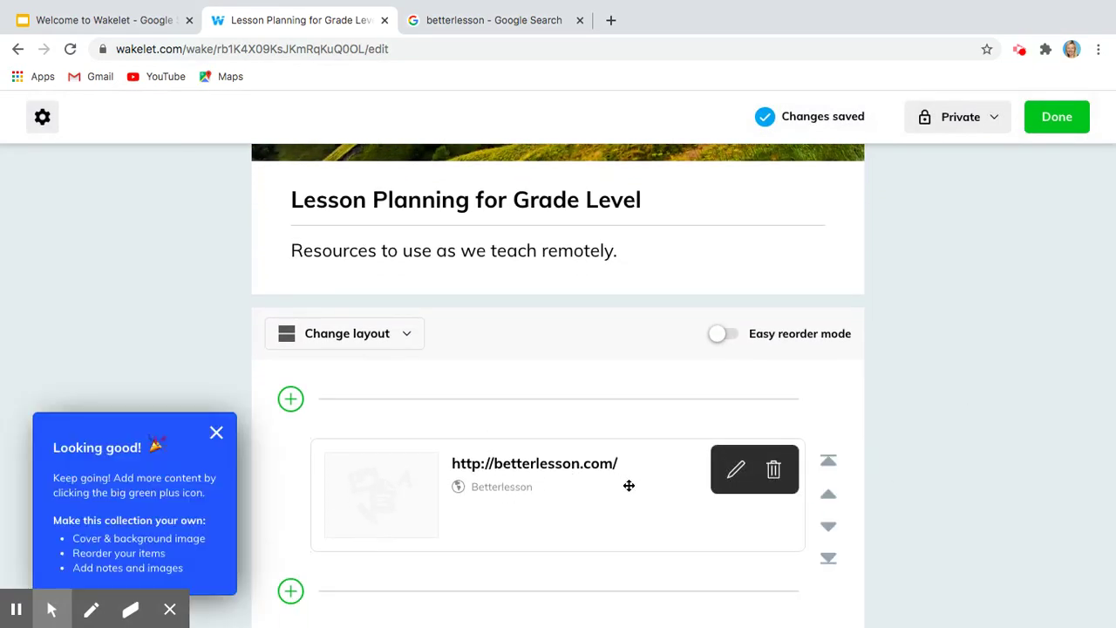
scroll(628, 485, "down", 1)
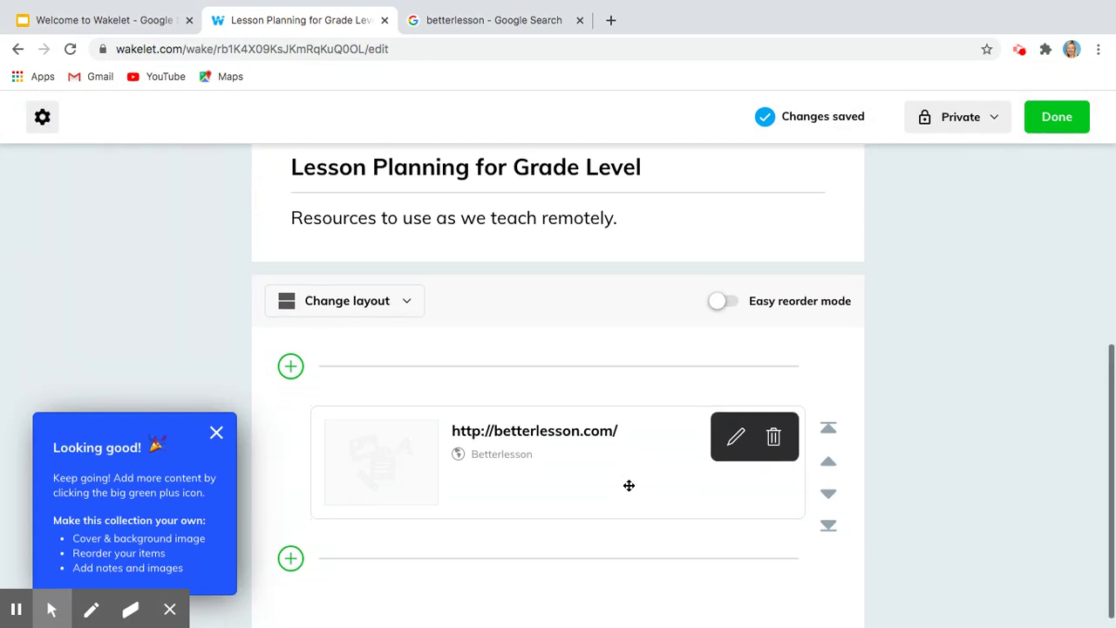
left_click(290, 559)
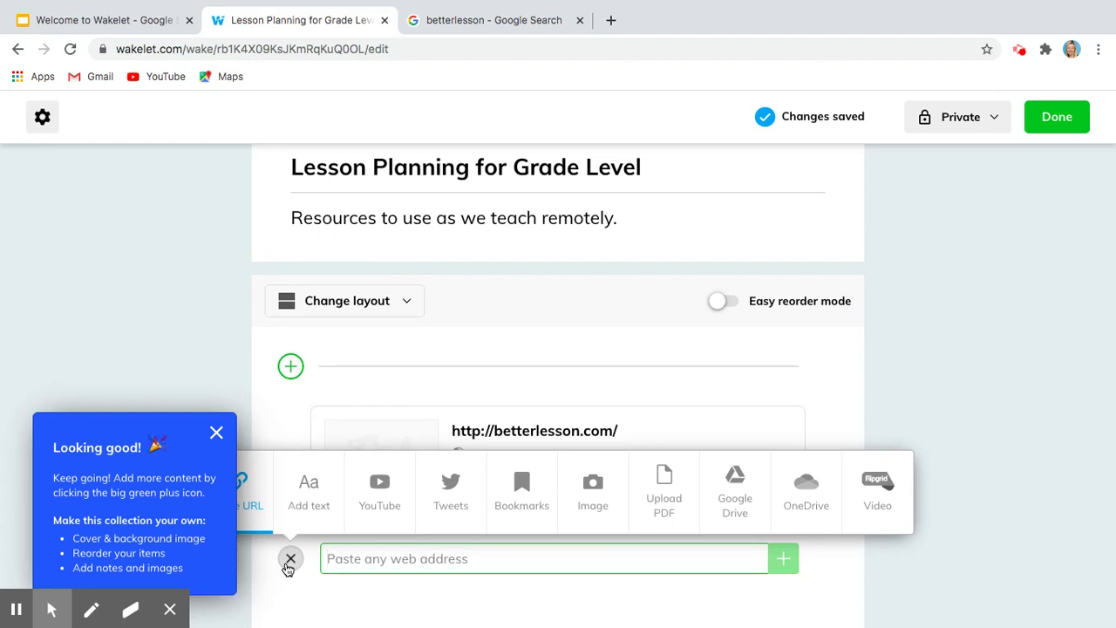
left_click(216, 433)
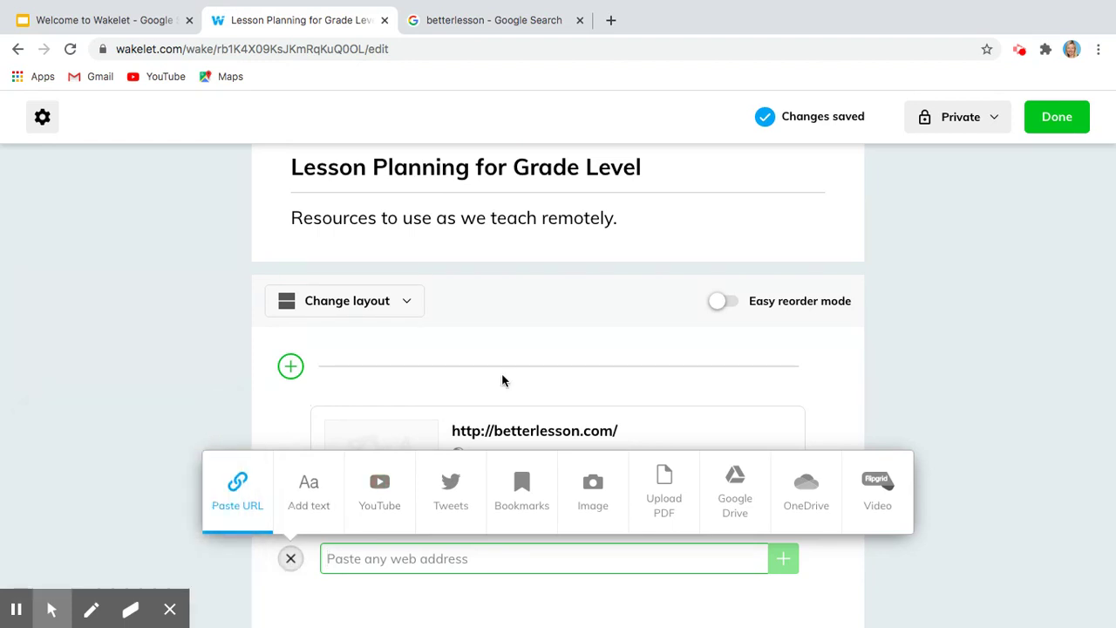
left_click(966, 331)
Step: Finish the collection with Done and scroll through the Surf School example collections
left_click(1062, 118)
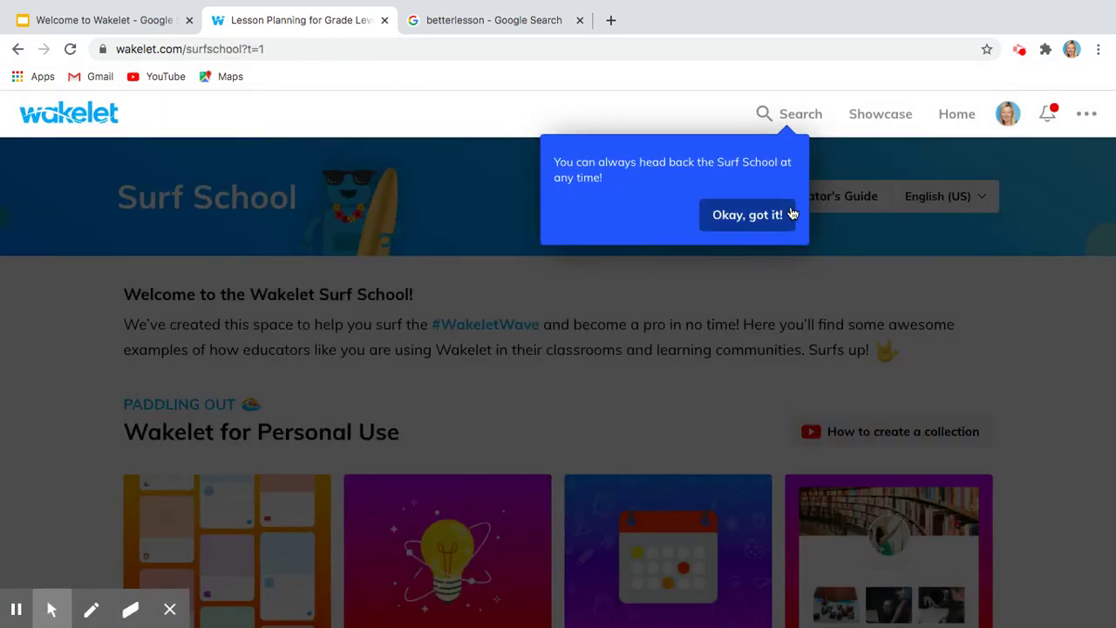
left_click(780, 214)
scroll(696, 390, "down", 2)
scroll(696, 390, "down", 1)
scroll(698, 383, "down", 2)
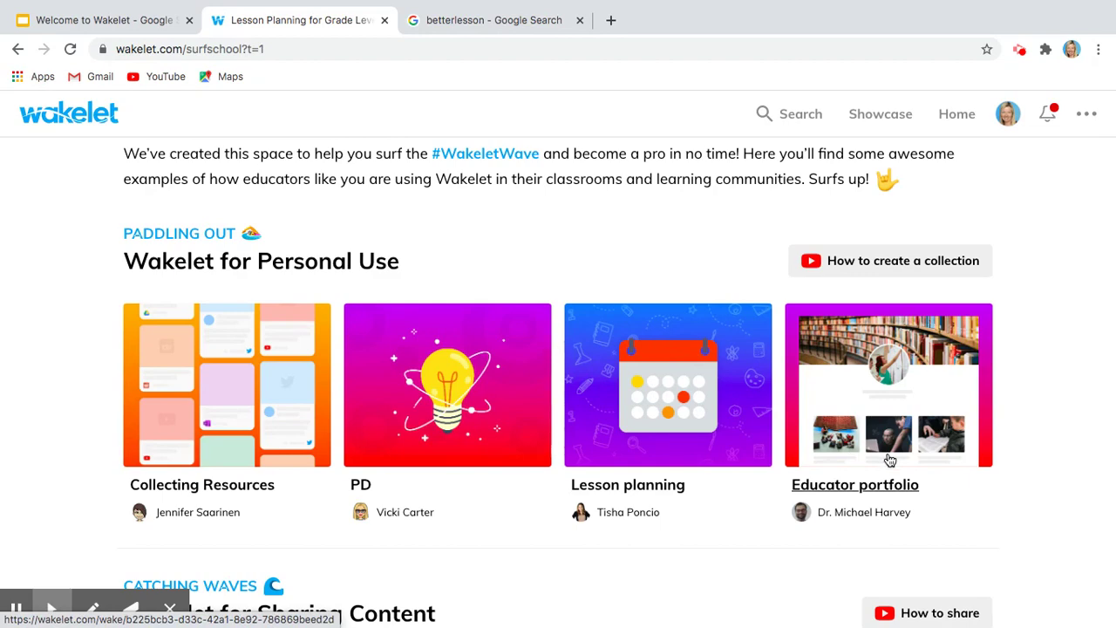
scroll(889, 459, "down", 1)
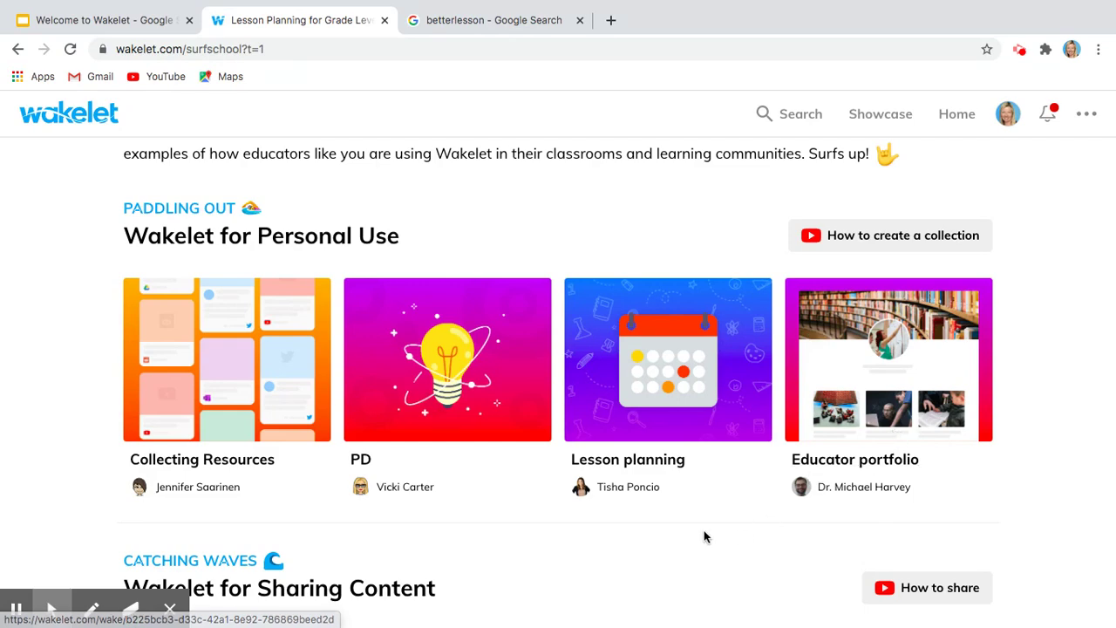
scroll(704, 532, "down", 5)
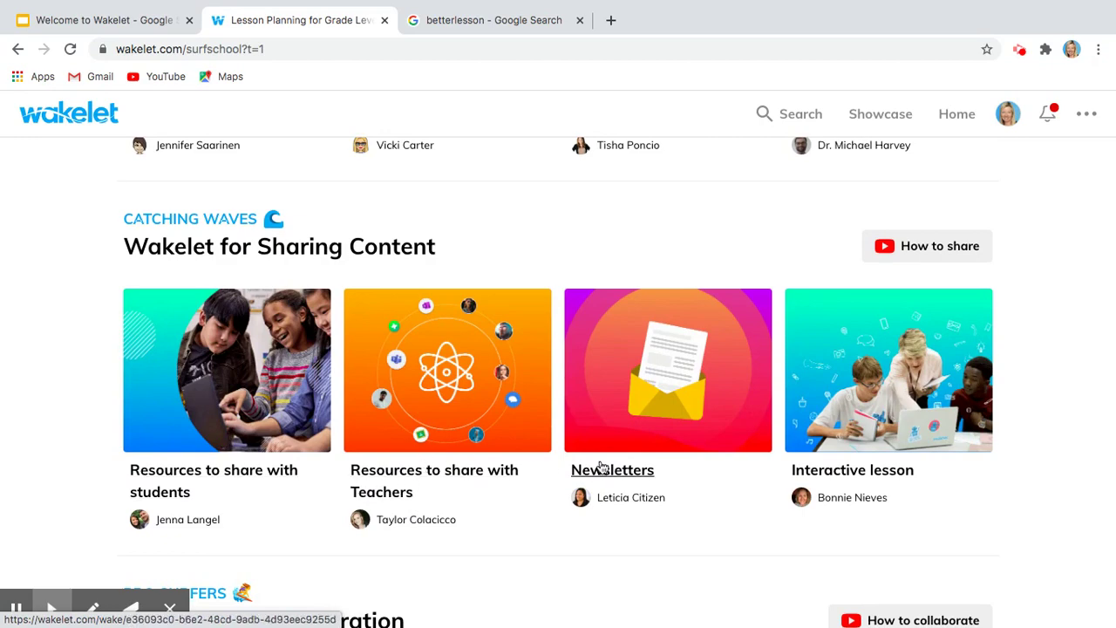
scroll(210, 421, "down", 1)
scroll(209, 420, "down", 3)
scroll(210, 420, "down", 2)
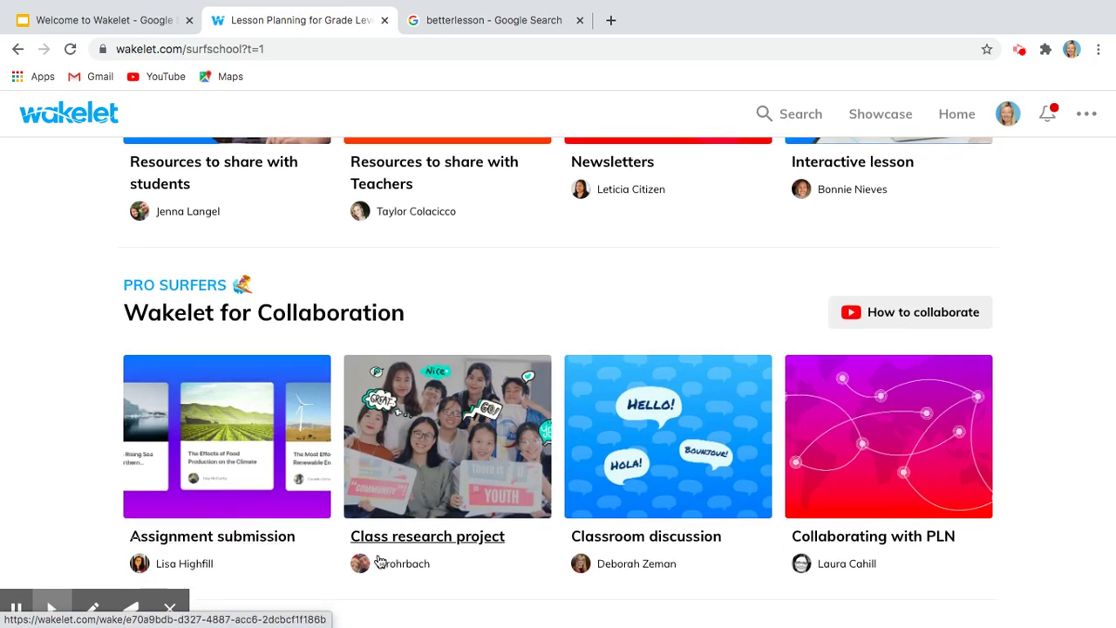
scroll(379, 560, "down", 2)
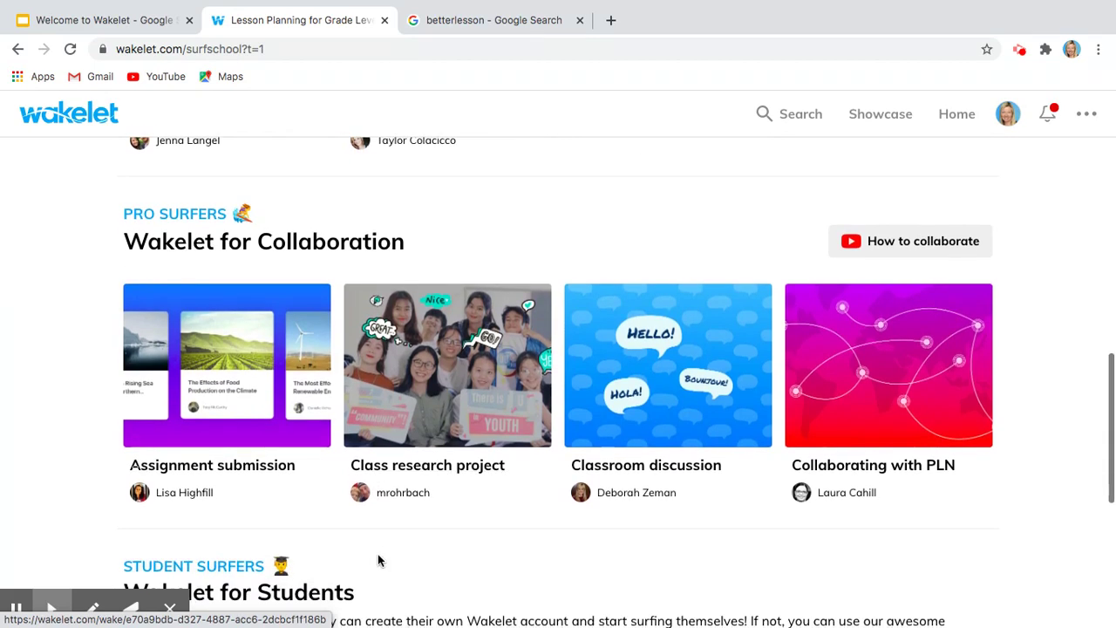
scroll(608, 493, "down", 5)
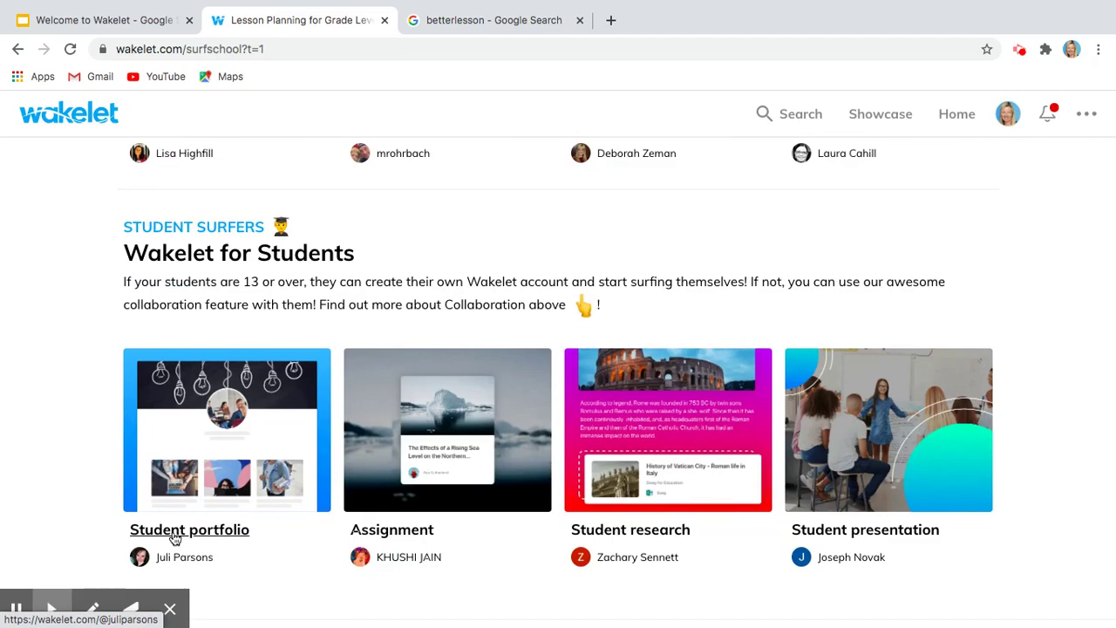
scroll(536, 446, "down", 3)
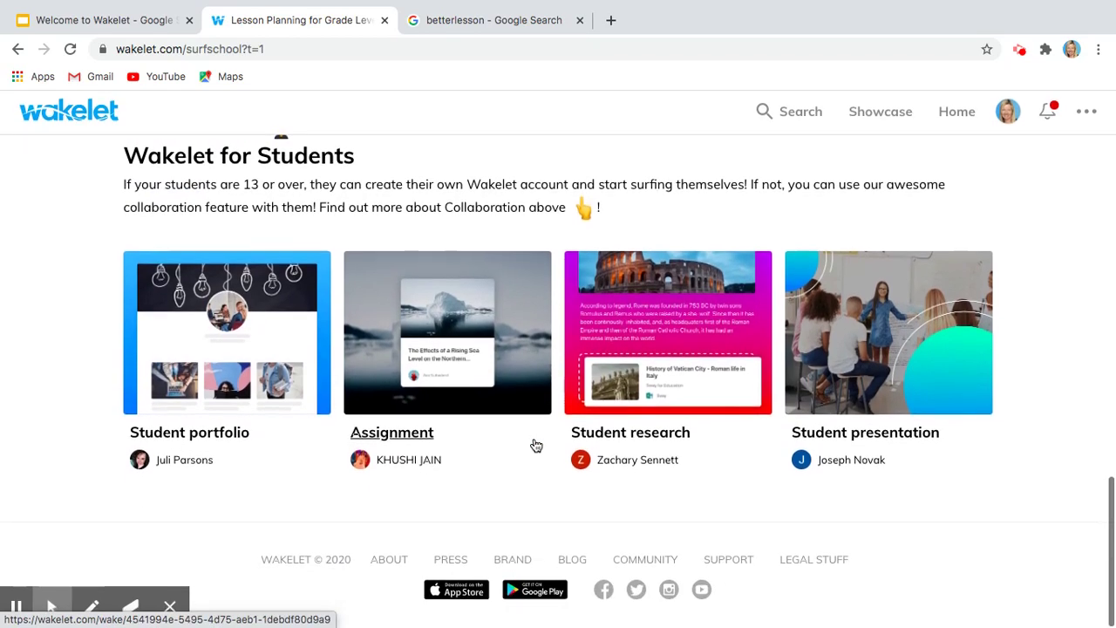
scroll(536, 445, "up", 15)
scroll(536, 445, "up", 5)
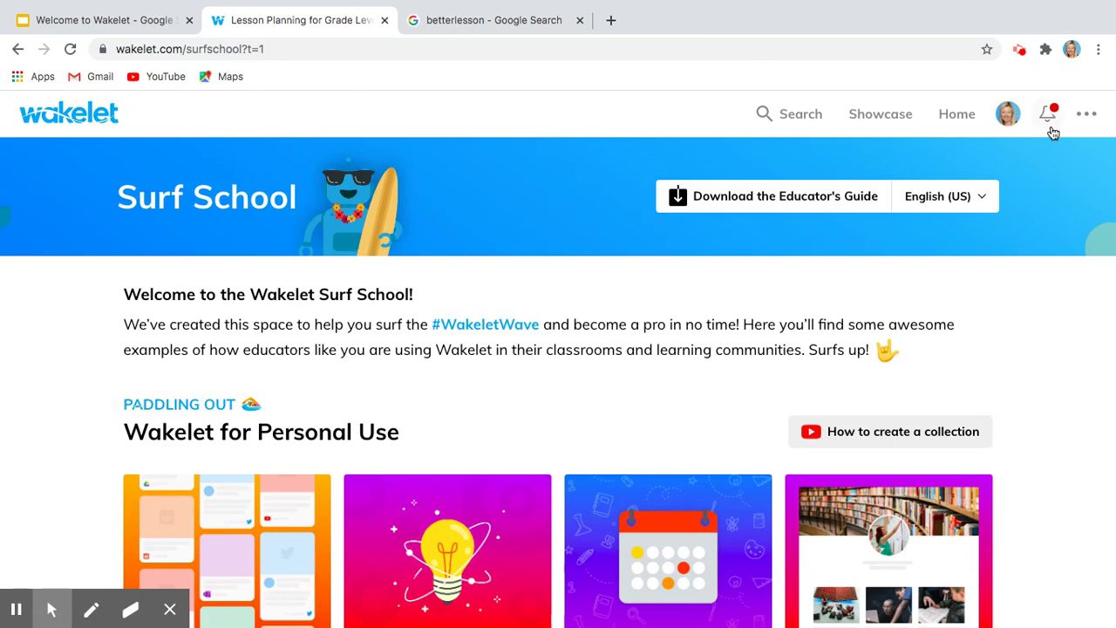
Step: Set the collection's visibility to Unlisted, copy its share link, and close the dialog
left_click(947, 115)
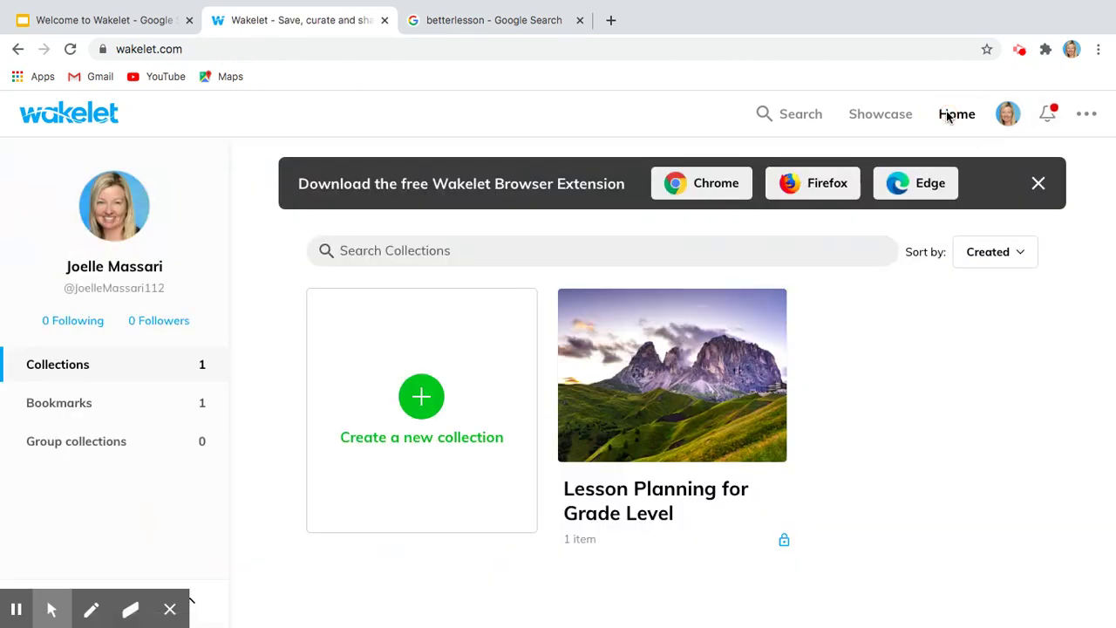
left_click(665, 491)
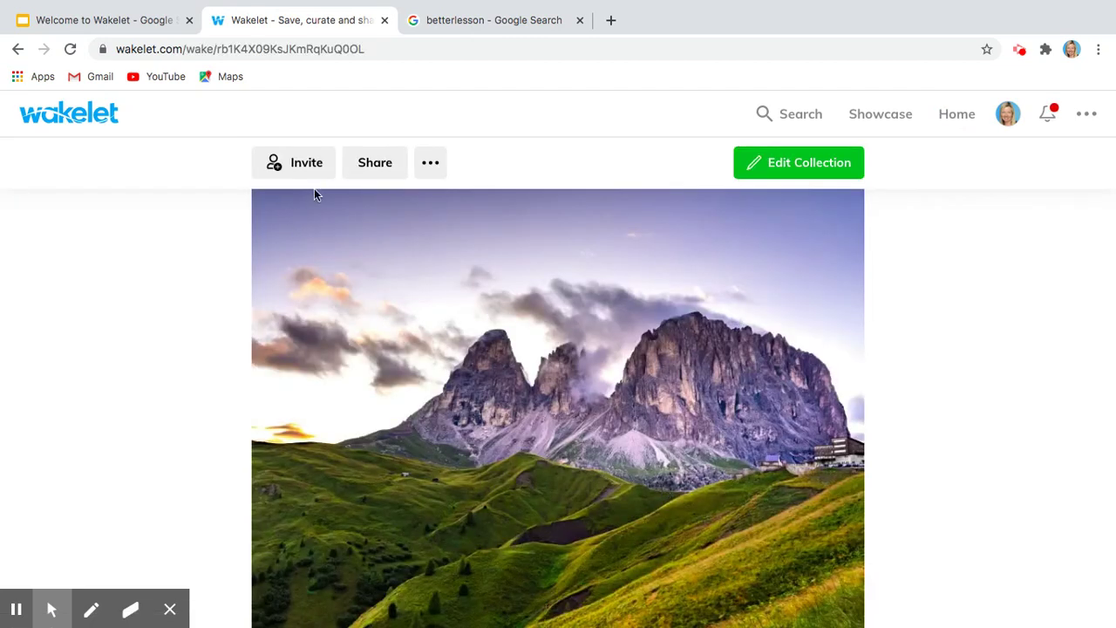
left_click(368, 173)
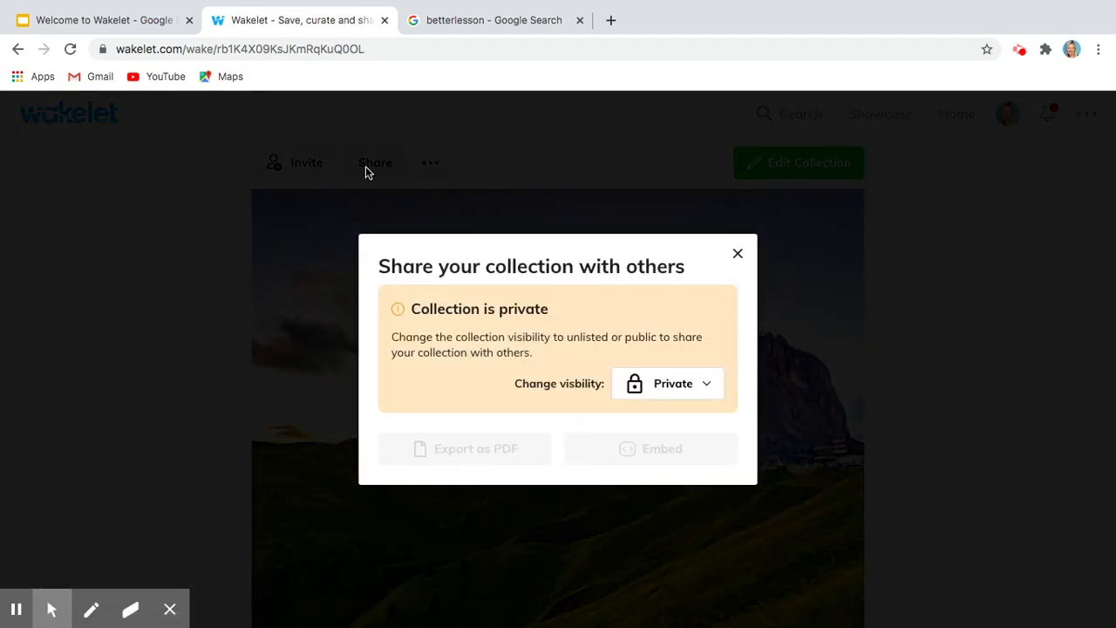
left_click(673, 390)
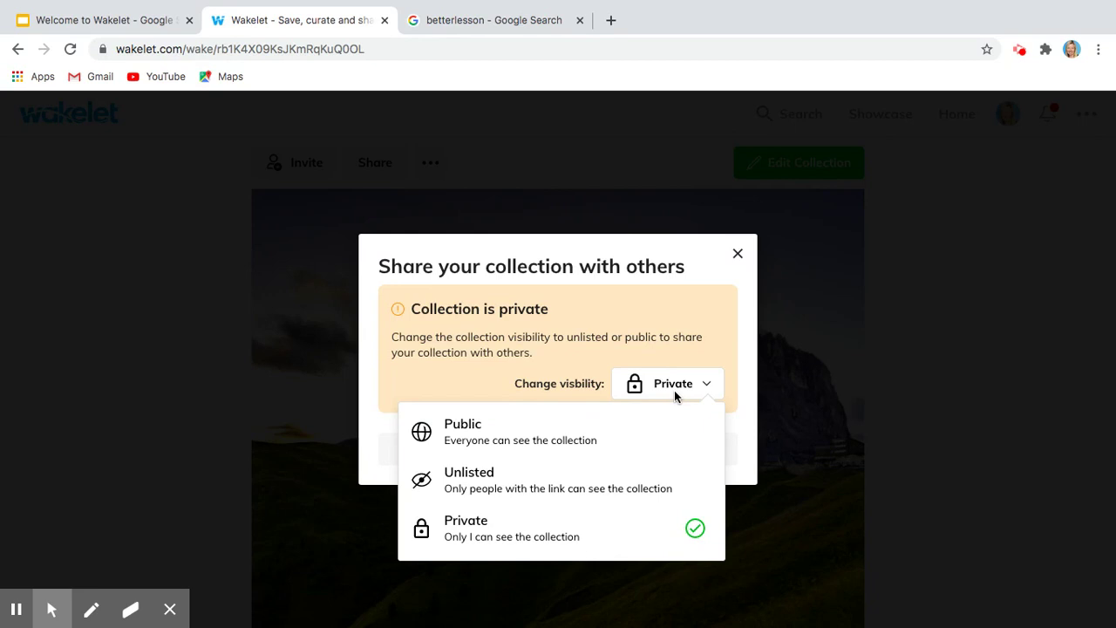
left_click(530, 493)
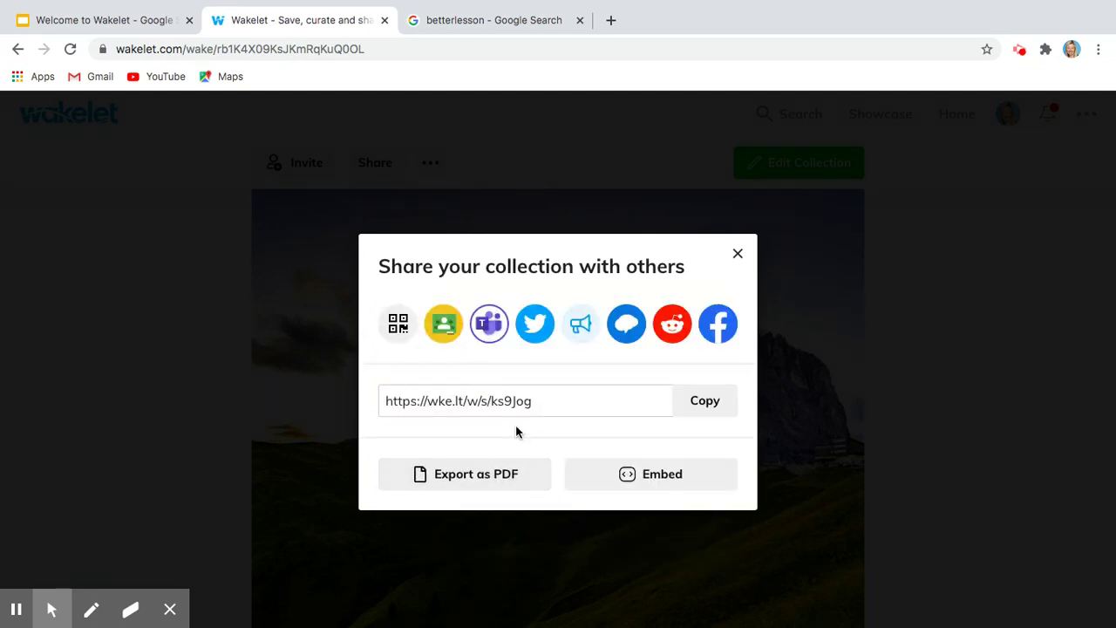
left_click(707, 401)
left_click(738, 256)
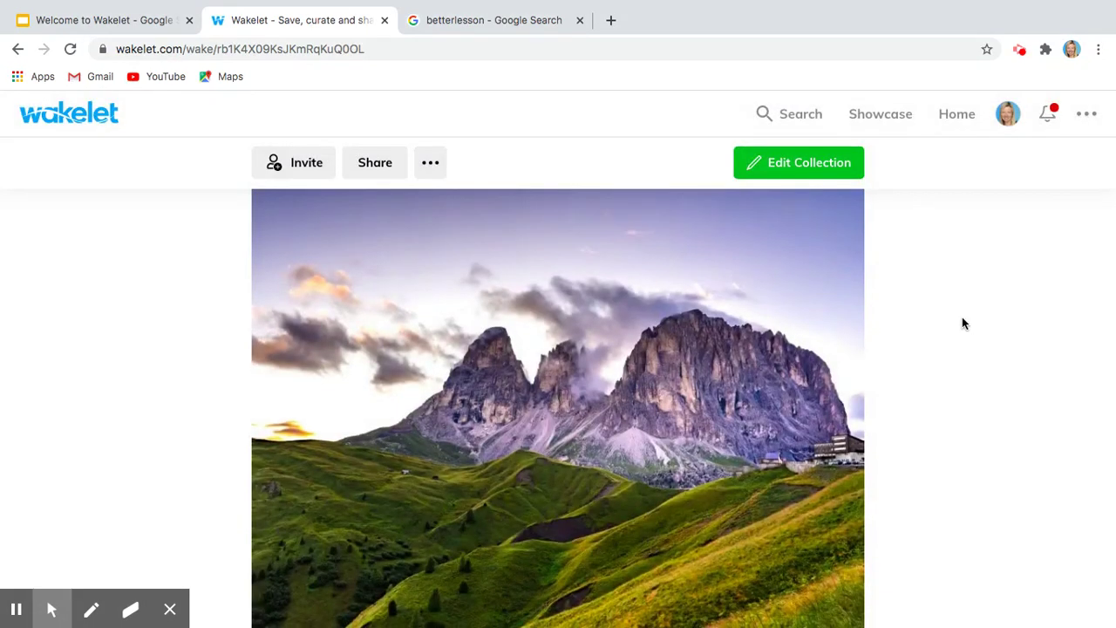
Step: Review the 'Lesson Planning for Grade Level' collection's title and description, then return to the Google Slides presentation
scroll(962, 319, "down", 2)
scroll(962, 324, "down", 5)
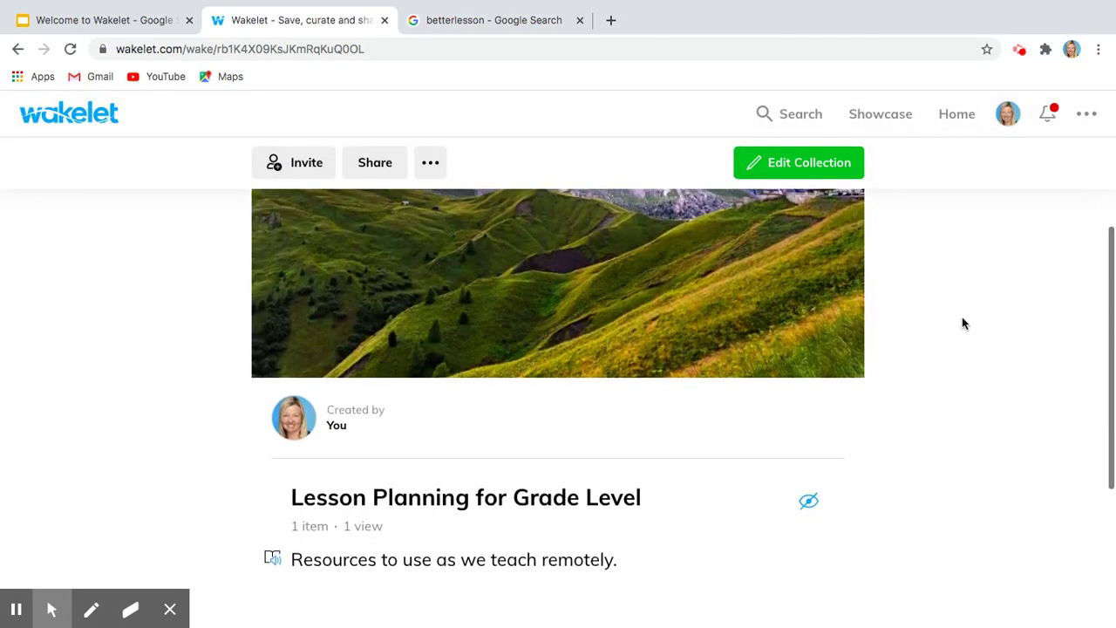
scroll(962, 323, "down", 1)
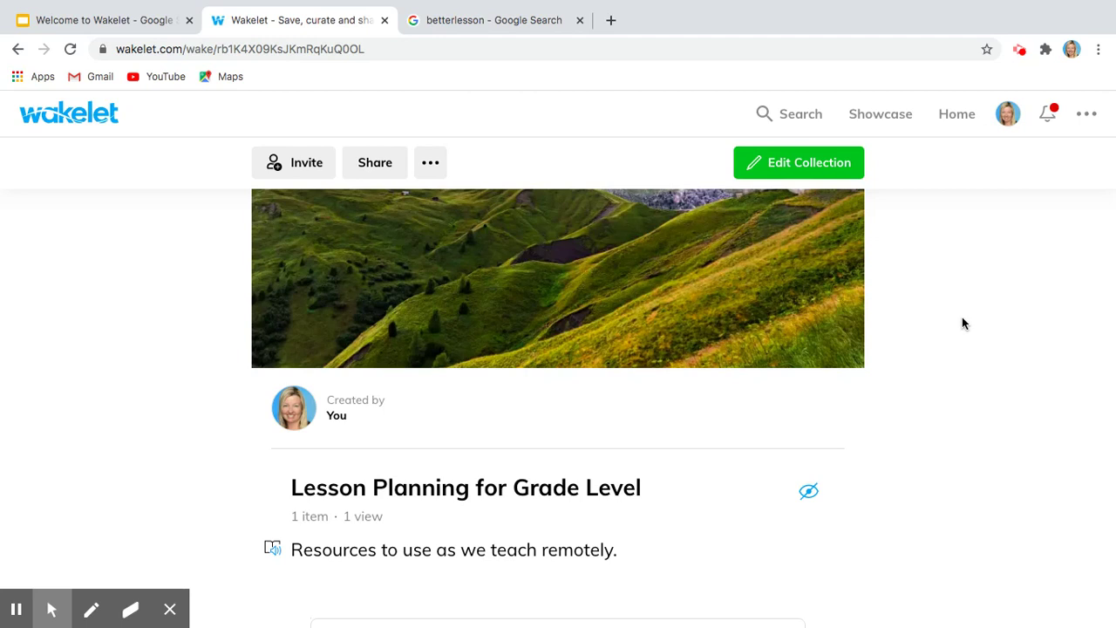
left_click(106, 22)
Step: Advance the deck to slide 8, 'Questions?', and hide the annotation tools
left_click(247, 445)
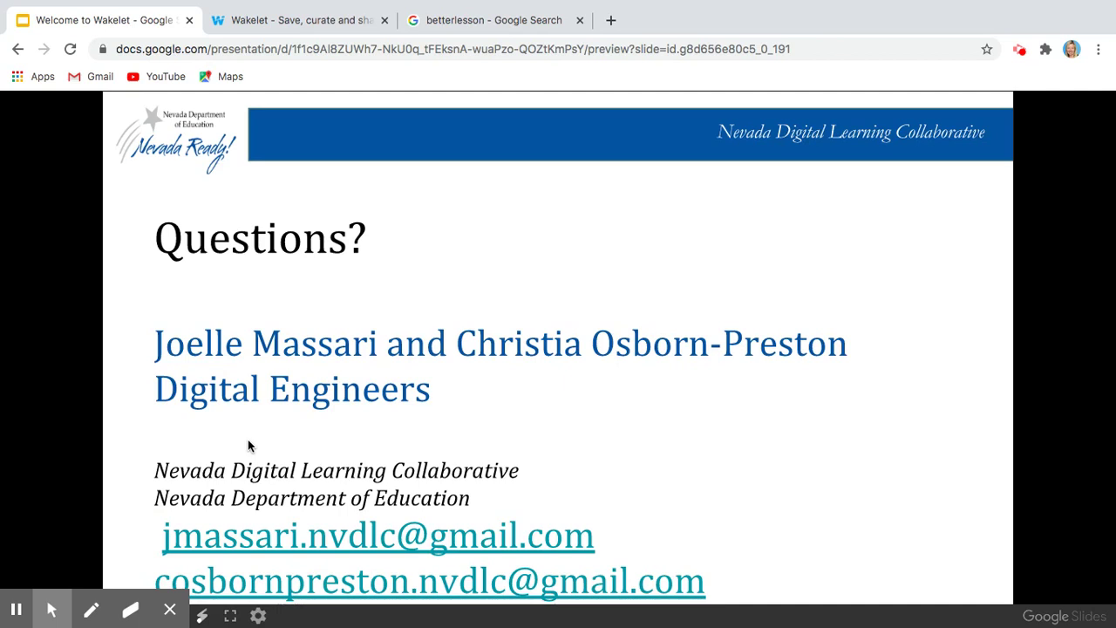
left_click(172, 611)
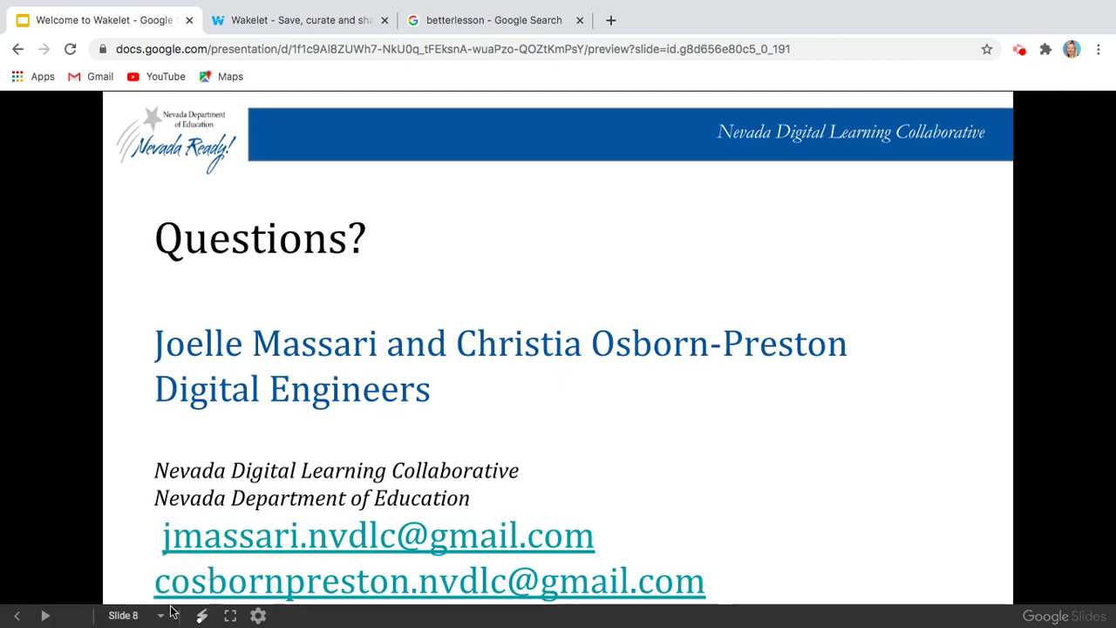